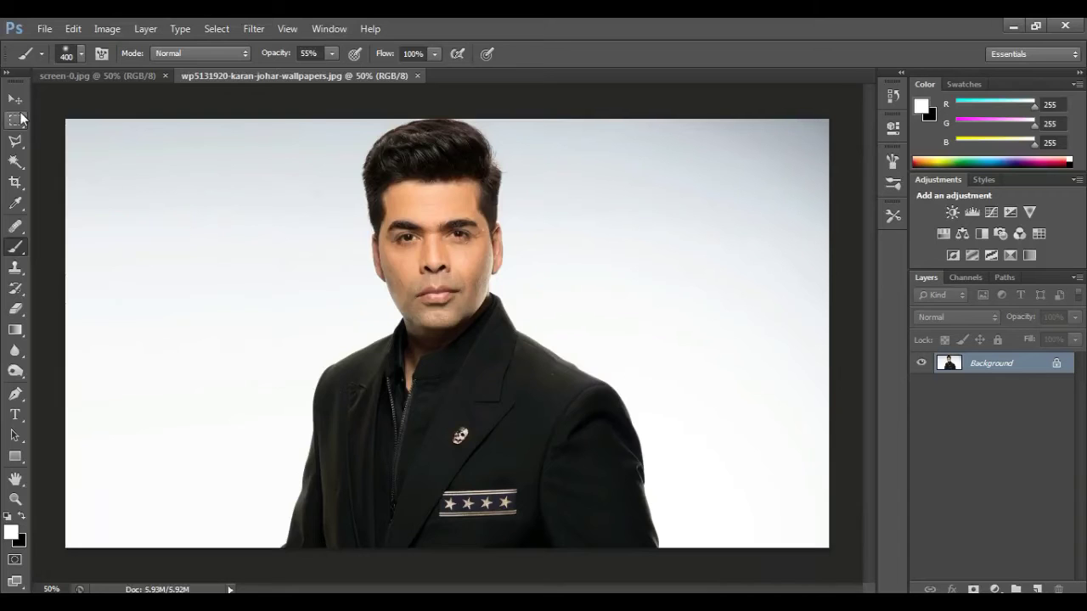
# Switch to the screen-0.jpg document and view the woman's portrait at 100%.
pyautogui.click(14, 99)
pyautogui.click(14, 140)
pyautogui.hotkey('ctrl', '+')
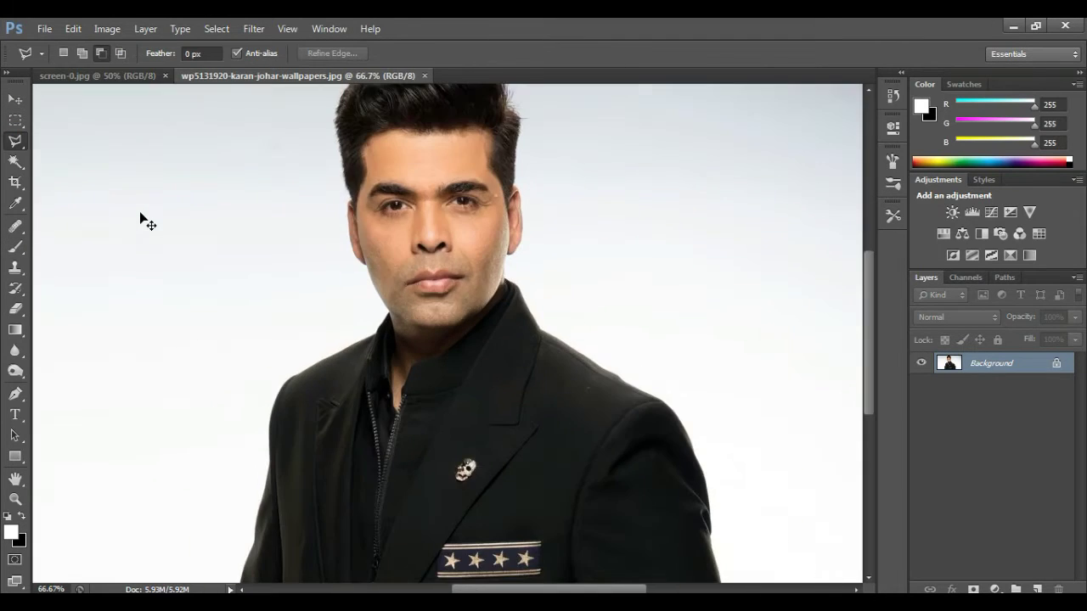
pyautogui.click(119, 76)
pyautogui.hotkey('ctrl', '1')
# Drag the woman's portrait into the man's photo as Layer 1 at 54% opacity.
pyautogui.moveTo(864, 363); pyautogui.dragTo(864, 317)
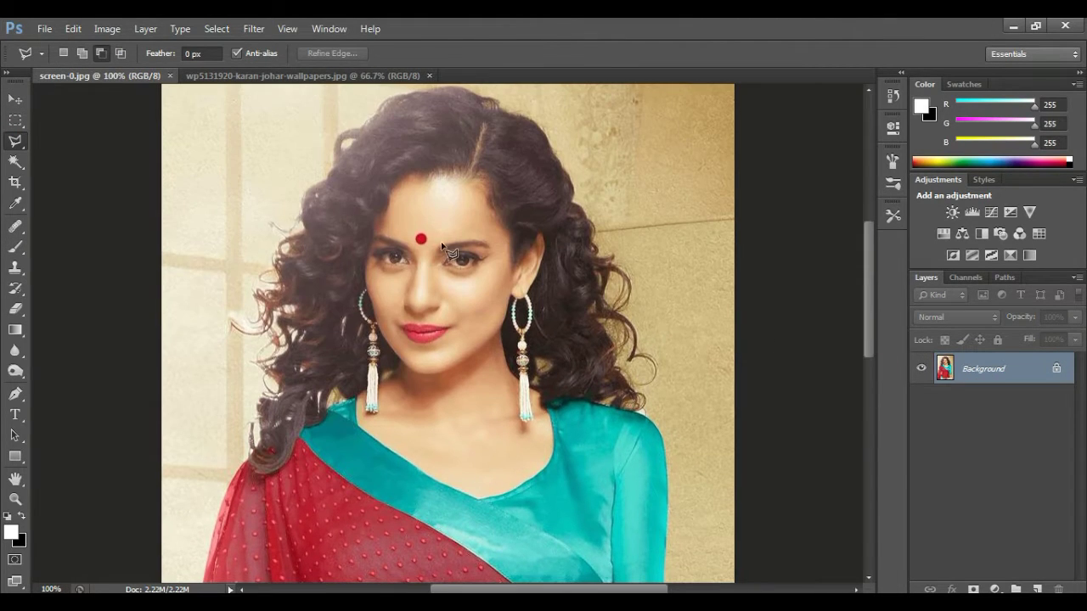
pyautogui.press('v')
pyautogui.moveTo(492, 311)
pyautogui.mouseDown()
pyautogui.moveTo(404, 173)
pyautogui.moveTo(491, 248)
pyautogui.mouseUp()
pyautogui.moveTo(1075, 317); pyautogui.dragTo(1034, 338)
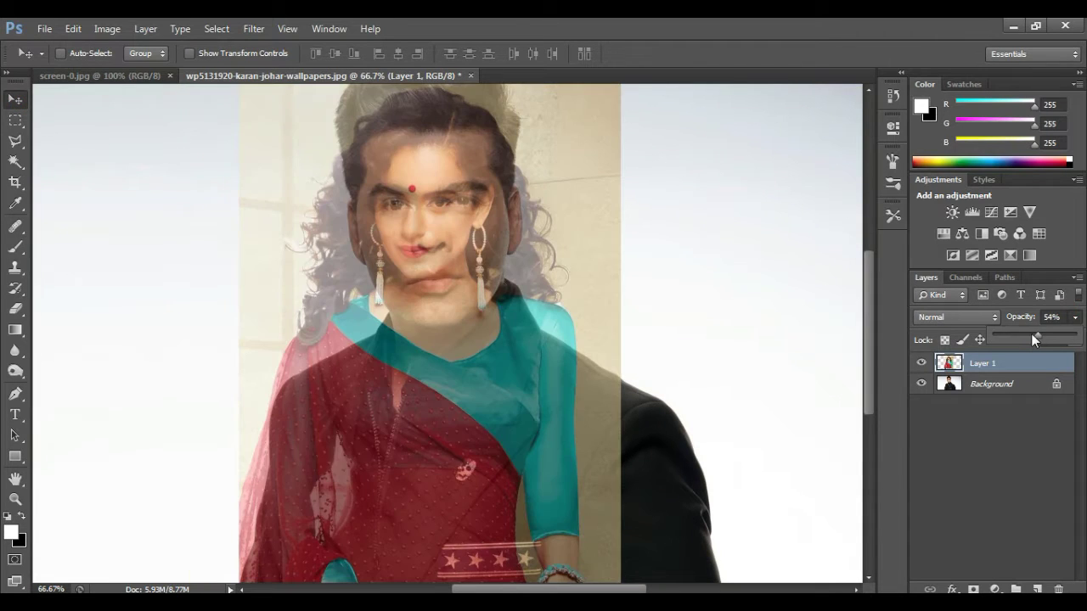
# Scale Layer 1 to 141.8% and rotate it −2.82° so her face sits over his.
pyautogui.hotkey('ctrl', '-')
pyautogui.hotkey('ctrl', '-')
pyautogui.hotkey('ctrl', 't')
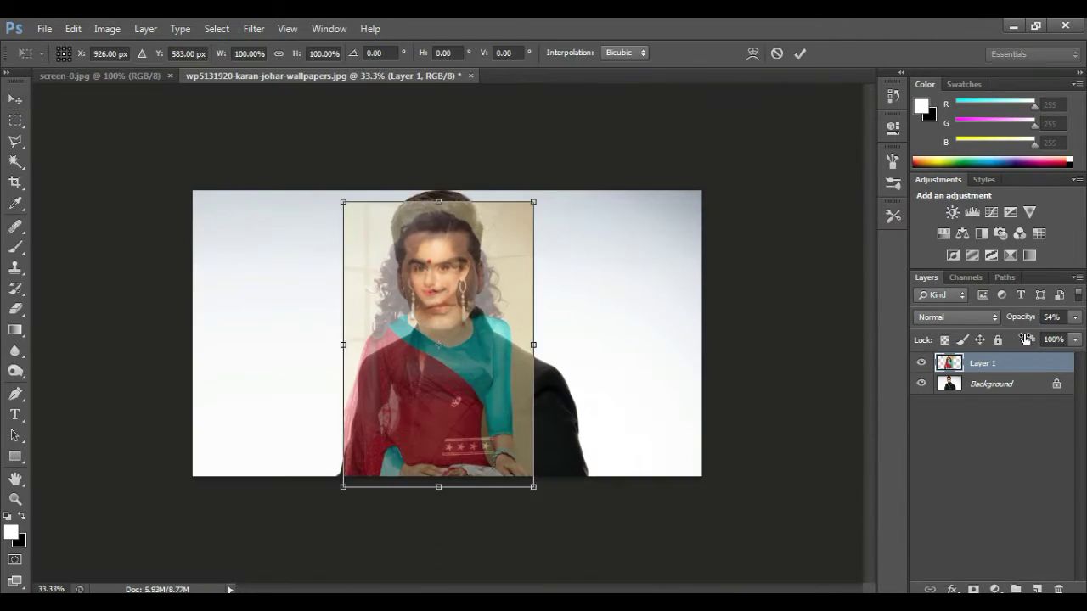
pyautogui.moveTo(526, 196); pyautogui.dragTo(594, 96)
pyautogui.moveTo(524, 199)
pyautogui.mouseDown()
pyautogui.moveTo(489, 258)
pyautogui.moveTo(491, 287)
pyautogui.mouseUp()
pyautogui.moveTo(571, 176); pyautogui.dragTo(587, 174)
pyautogui.moveTo(642, 243); pyautogui.dragTo(645, 236)
pyautogui.moveTo(534, 278); pyautogui.dragTo(539, 283)
pyautogui.moveTo(640, 284); pyautogui.dragTo(640, 280)
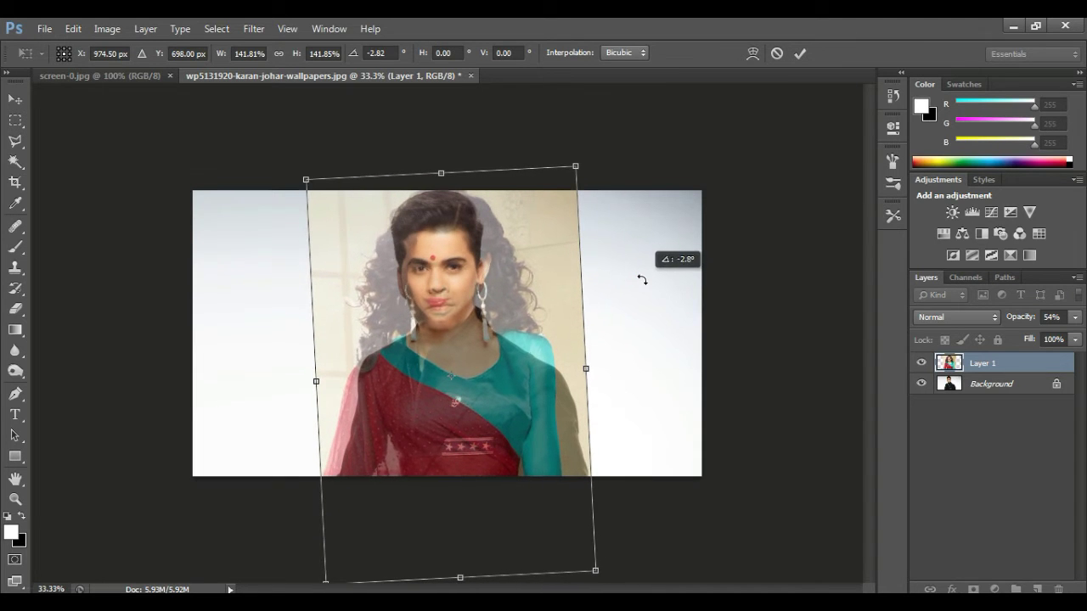
pyautogui.moveTo(558, 293); pyautogui.dragTo(557, 289)
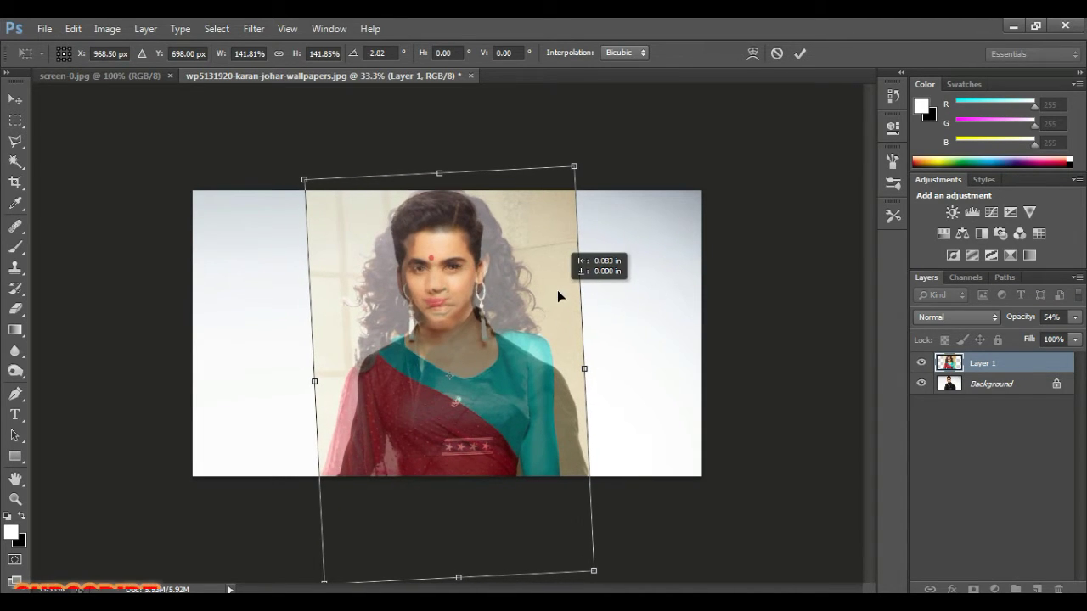
pyautogui.click(799, 52)
pyautogui.hotkey('ctrl', '+')
pyautogui.hotkey('ctrl', '+')
pyautogui.hotkey('ctrl', '+')
# Hide the Background layer and raise Layer 1 opacity to 100%.
pyautogui.hotkey('ctrl', '-')
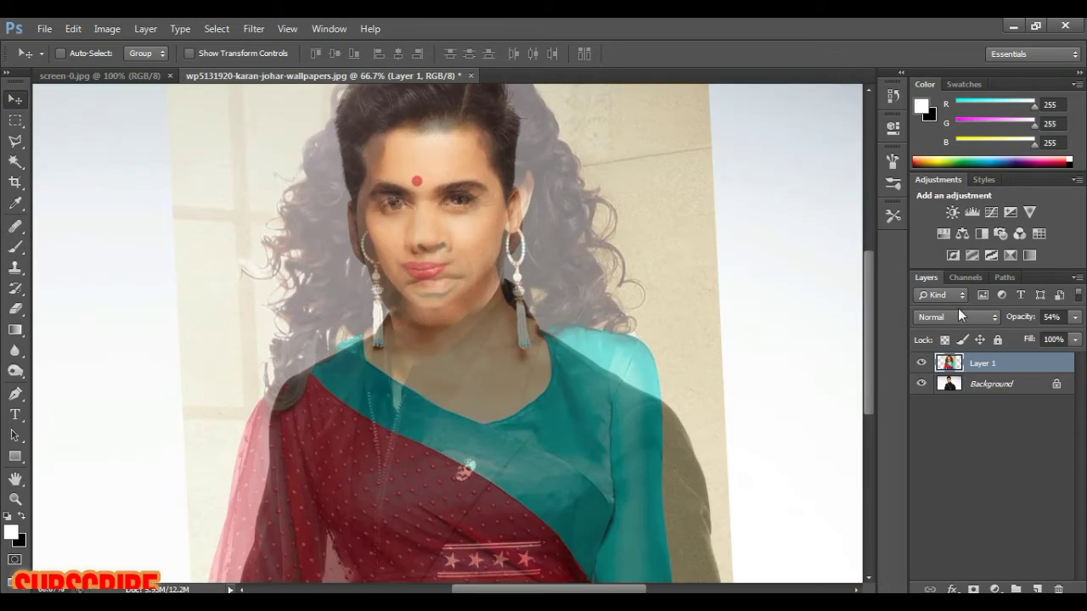
pyautogui.click(921, 363)
pyautogui.click(921, 384)
pyautogui.click(921, 363)
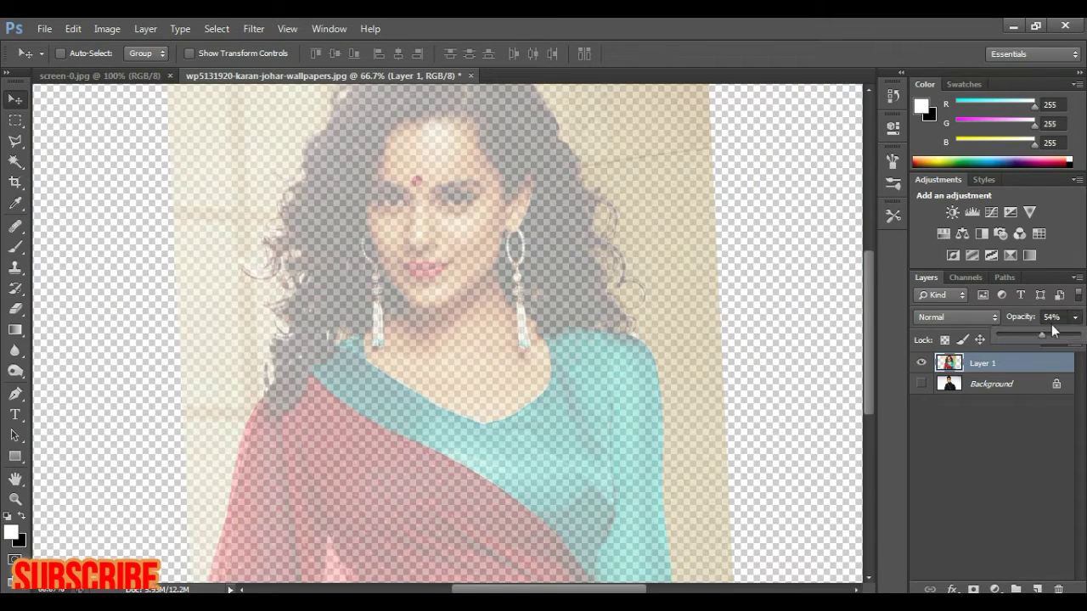
pyautogui.moveTo(1051, 324); pyautogui.dragTo(1080, 332)
# Lasso her eyes, nose and lips, mask Layer 1 to them, and show the Background again.
pyautogui.click(15, 141)
pyautogui.moveTo(494, 185)
pyautogui.mouseDown()
pyautogui.moveTo(401, 171)
pyautogui.moveTo(371, 217)
pyautogui.moveTo(401, 229)
pyautogui.moveTo(394, 266)
pyautogui.mouseUp()
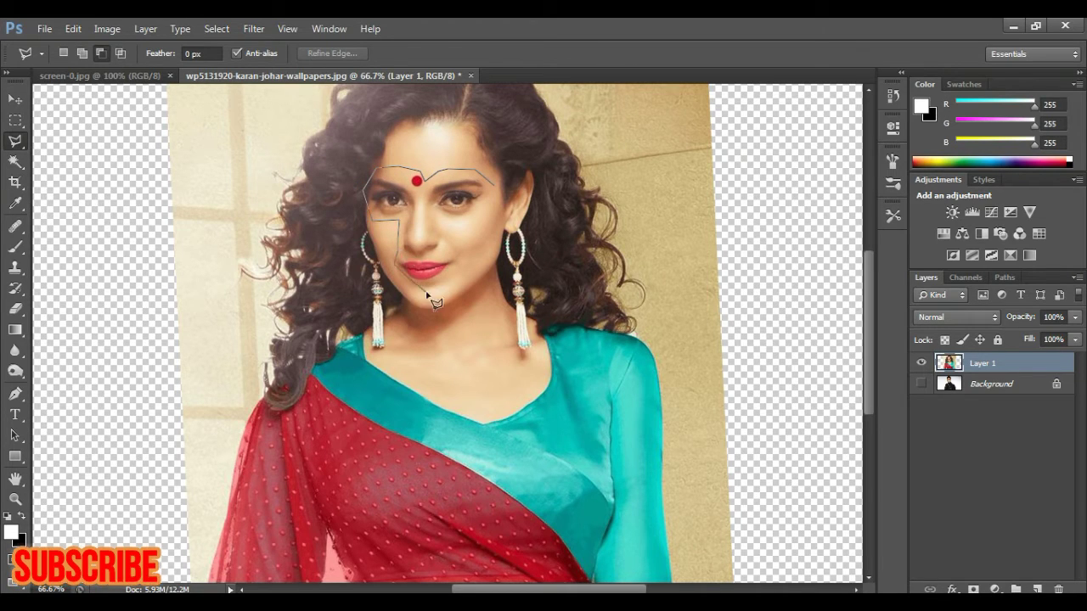
pyautogui.moveTo(480, 231); pyautogui.dragTo(493, 192)
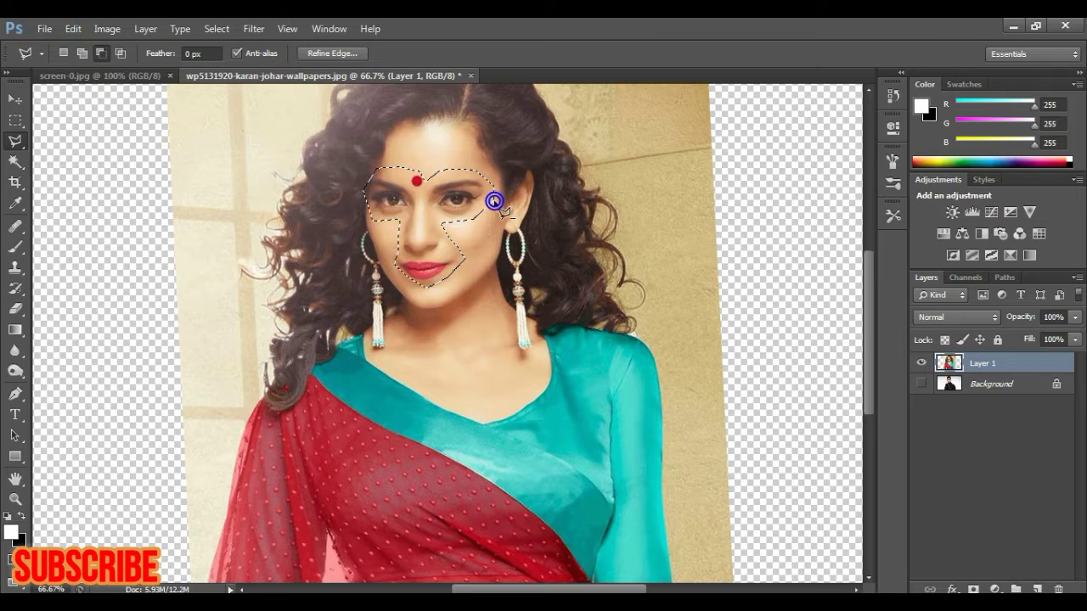
pyautogui.click(974, 589)
pyautogui.click(921, 385)
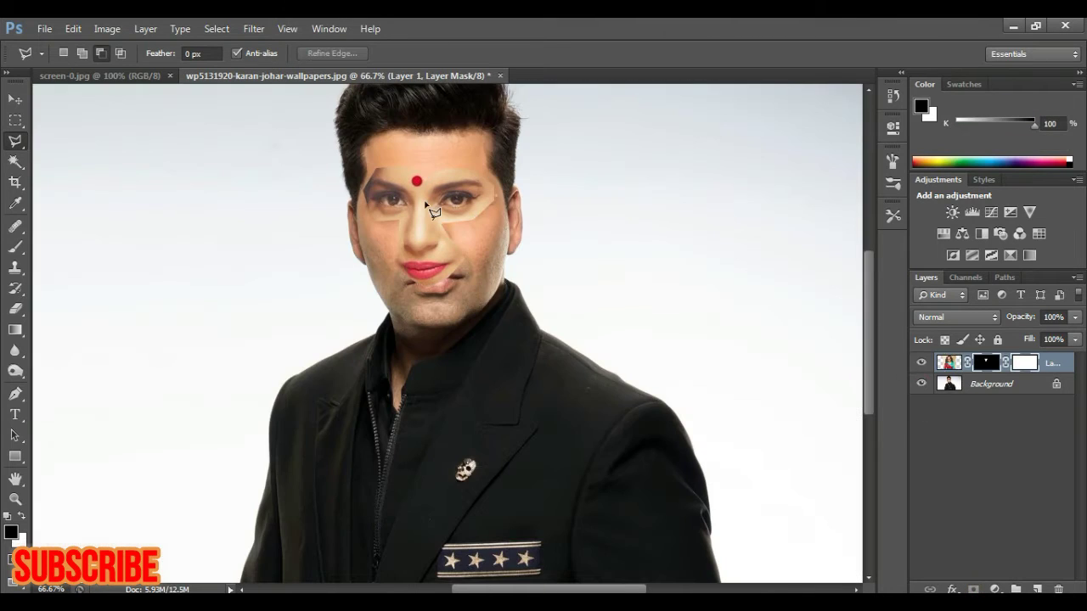
pyautogui.hotkey('ctrl', 't')
pyautogui.press('Return')
# Duplicate Layer 1, hide the original, and apply the copy's layer mask.
pyautogui.moveTo(1036, 362); pyautogui.dragTo(1036, 589)
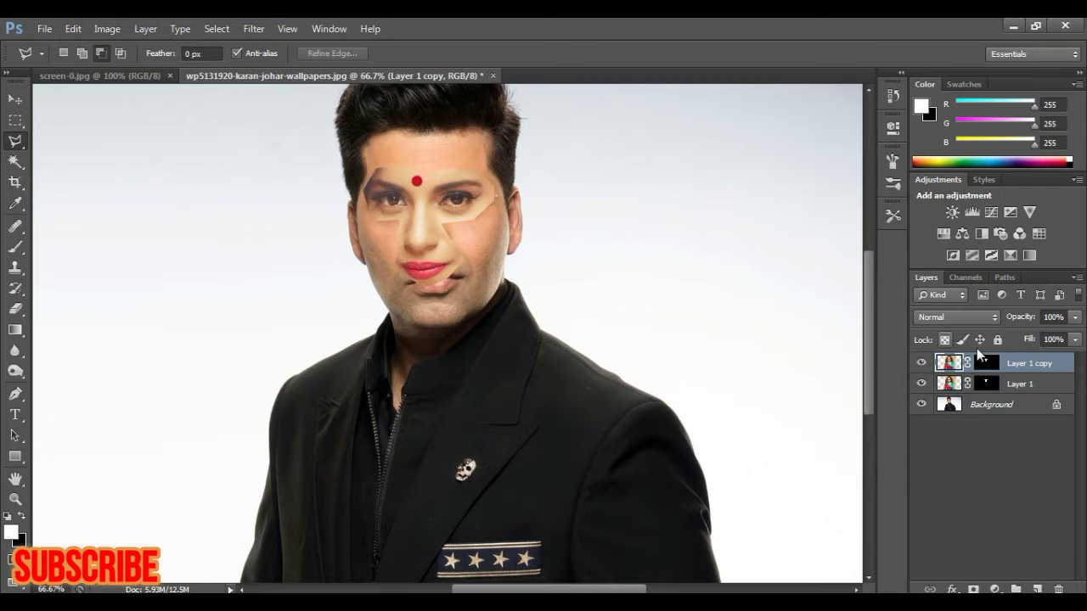
pyautogui.click(984, 367)
pyautogui.rightClick(985, 367)
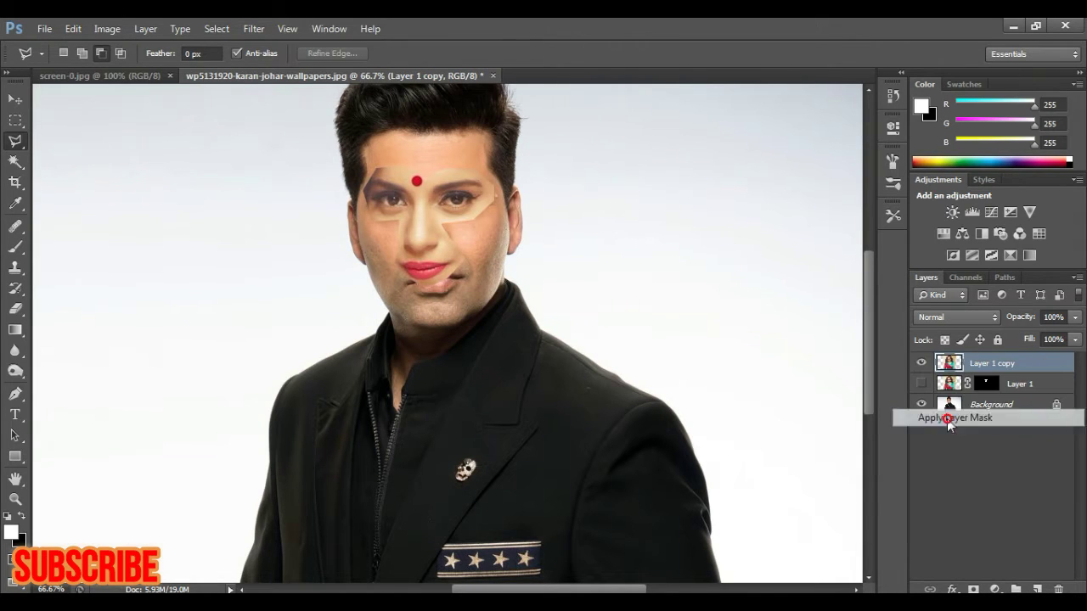
pyautogui.click(945, 416)
# Enlarge Layer 1 copy and lower its opacity to 64% for alignment.
pyautogui.hotkey('ctrl', 't')
pyautogui.moveTo(493, 288)
pyautogui.mouseDown()
pyautogui.moveTo(523, 318)
pyautogui.moveTo(461, 260)
pyautogui.mouseUp()
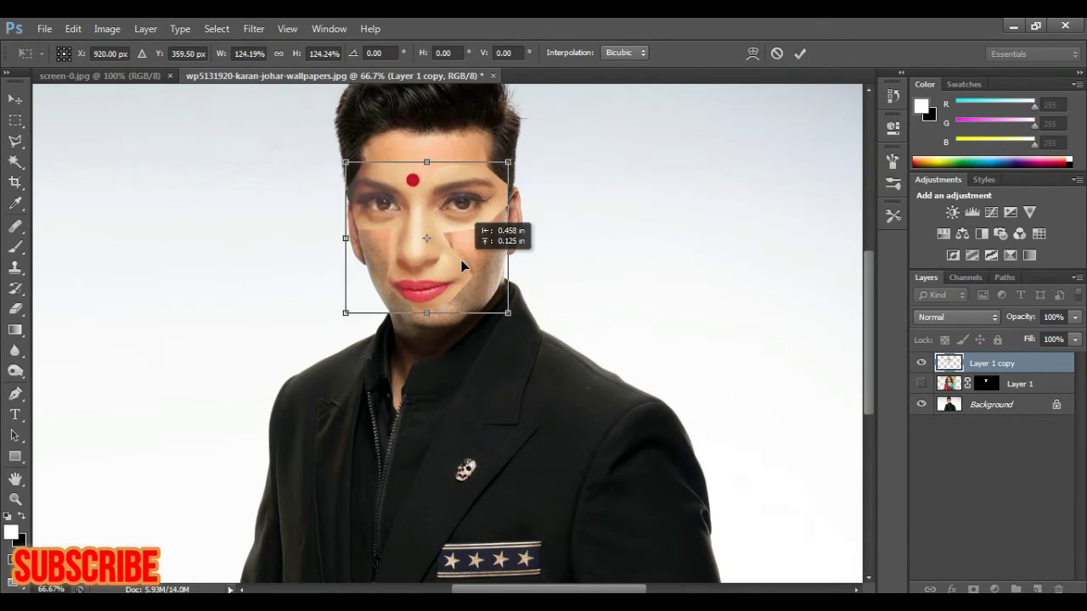
pyautogui.press('Return')
pyautogui.press('l')
pyautogui.click(1074, 316)
pyautogui.moveTo(1073, 337); pyautogui.dragTo(1042, 331)
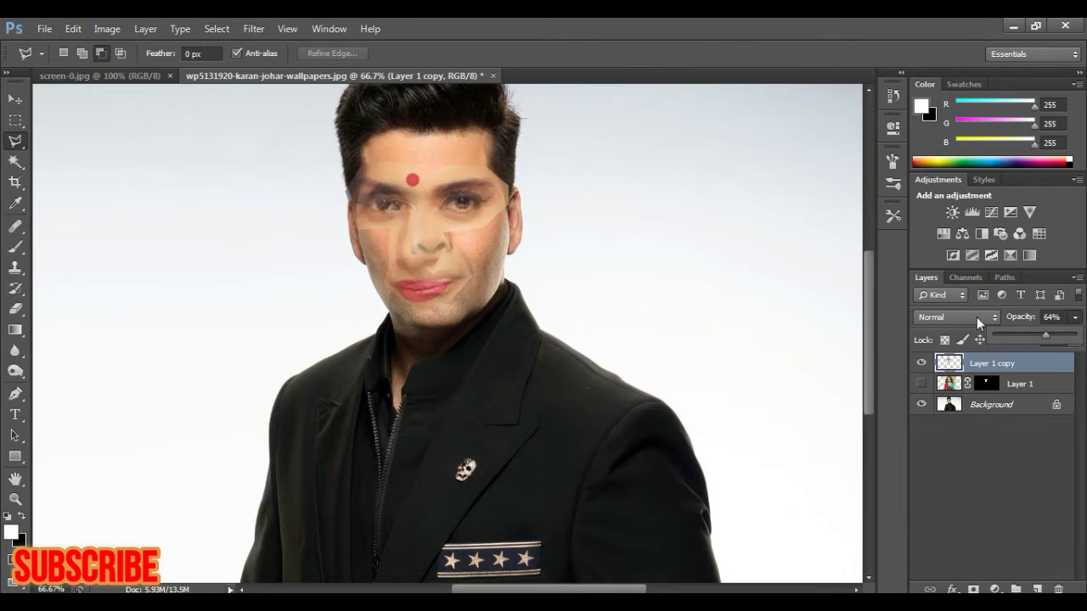
# Shrink Layer 1 copy to about 88.5%, tilt it onto his face, and restore 100% opacity.
pyautogui.hotkey('ctrl', 't')
pyautogui.moveTo(496, 249); pyautogui.dragTo(503, 255)
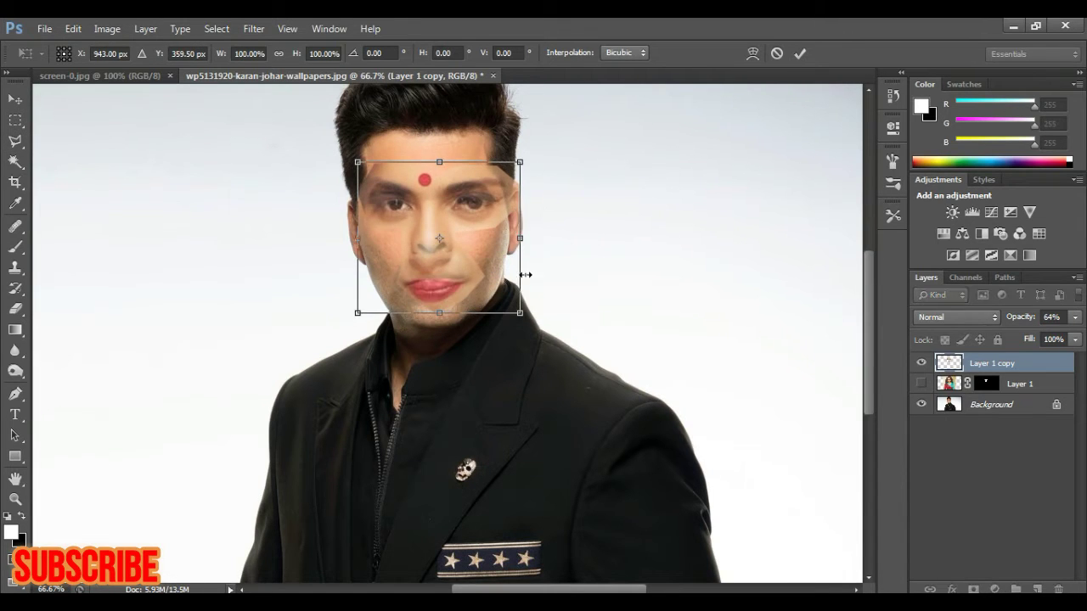
pyautogui.moveTo(520, 316); pyautogui.dragTo(505, 298)
pyautogui.moveTo(410, 254); pyautogui.dragTo(416, 259)
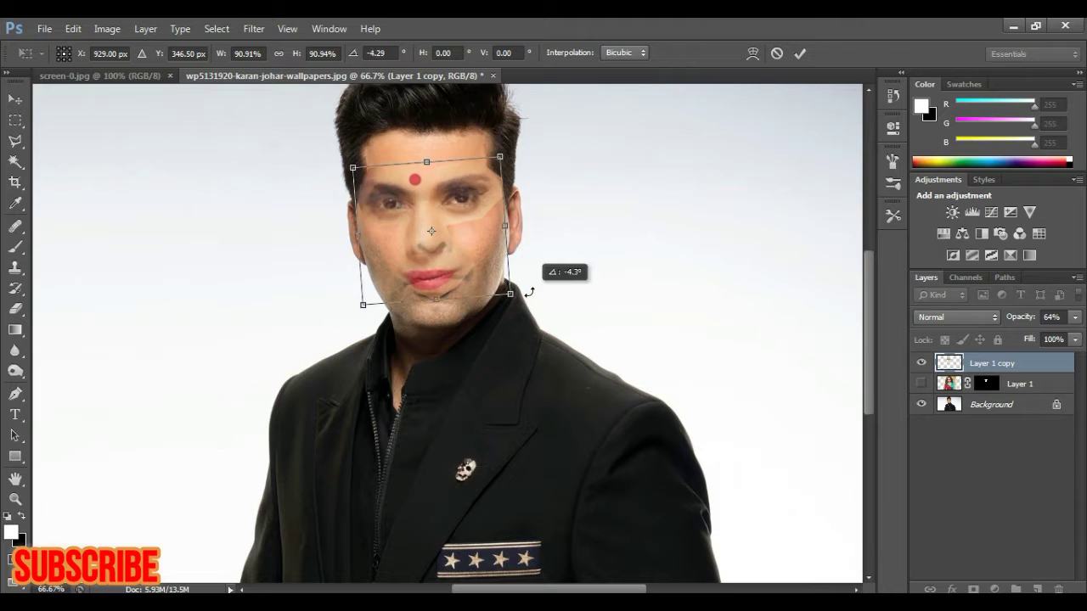
pyautogui.moveTo(509, 304); pyautogui.dragTo(508, 295)
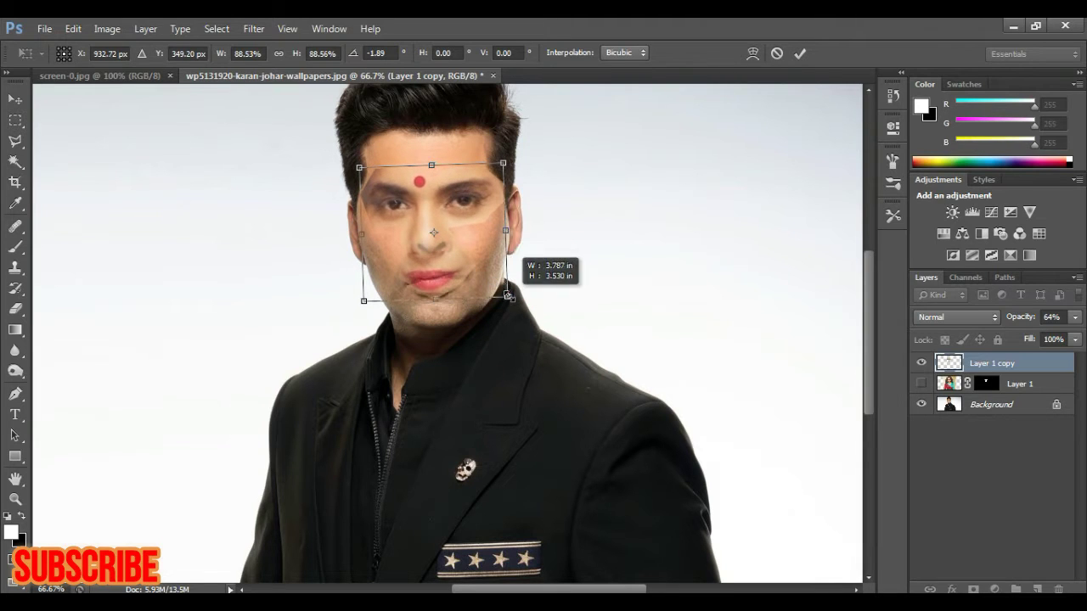
pyautogui.click(800, 53)
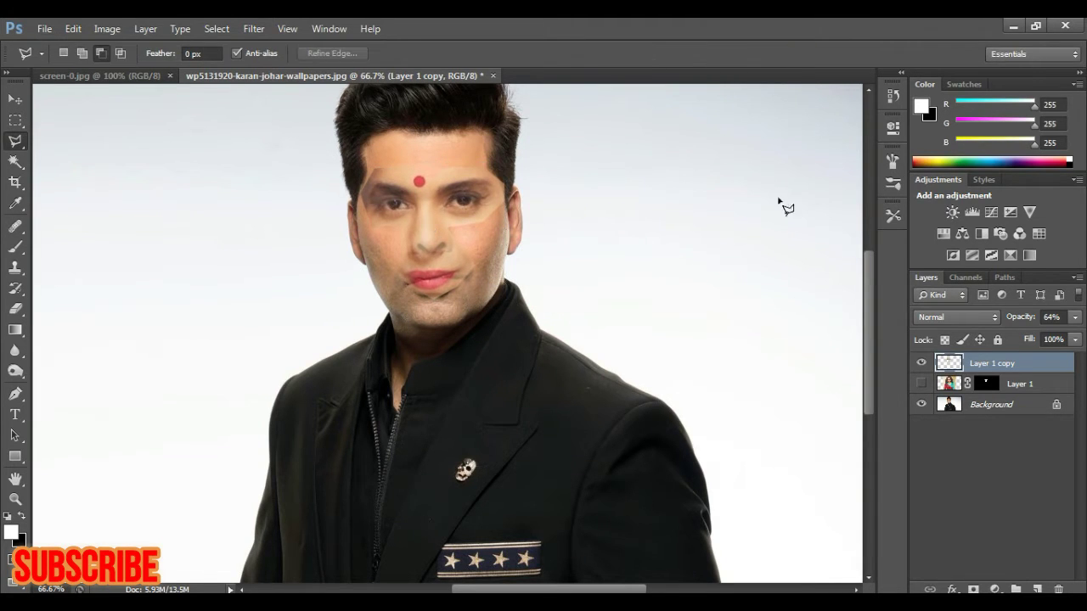
pyautogui.click(1075, 317)
pyautogui.moveTo(1051, 335)
pyautogui.mouseDown()
pyautogui.moveTo(1033, 337)
pyautogui.moveTo(1078, 336)
pyautogui.mouseUp()
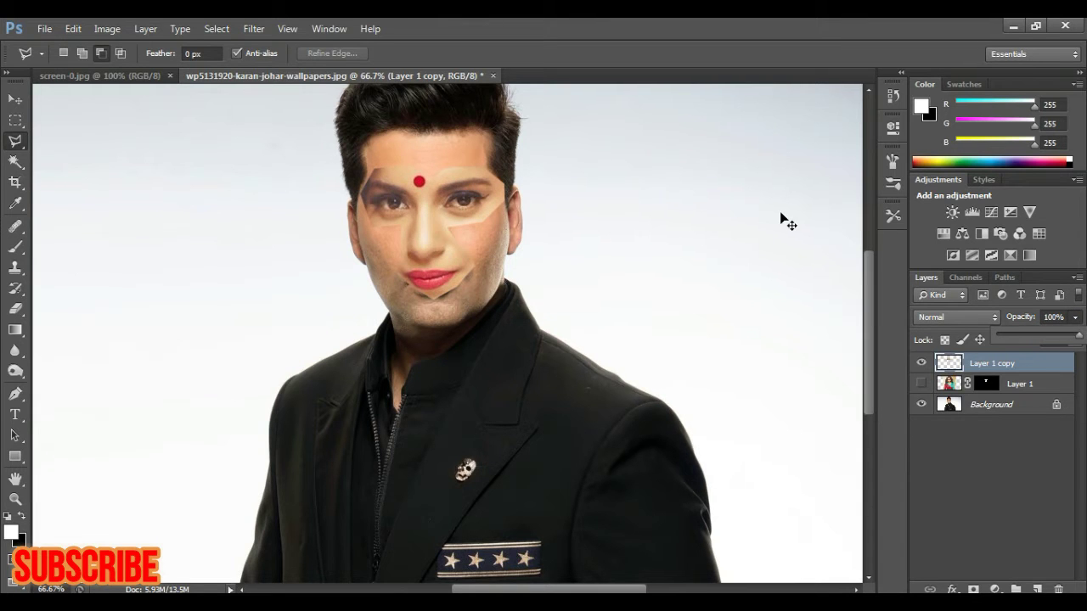
pyautogui.hotkey('ctrl', '+')
pyautogui.hotkey('ctrl', '+')
# Add a layer mask to Layer 1 copy and set a smaller brush to 100% opacity.
pyautogui.moveTo(870, 280); pyautogui.dragTo(870, 227)
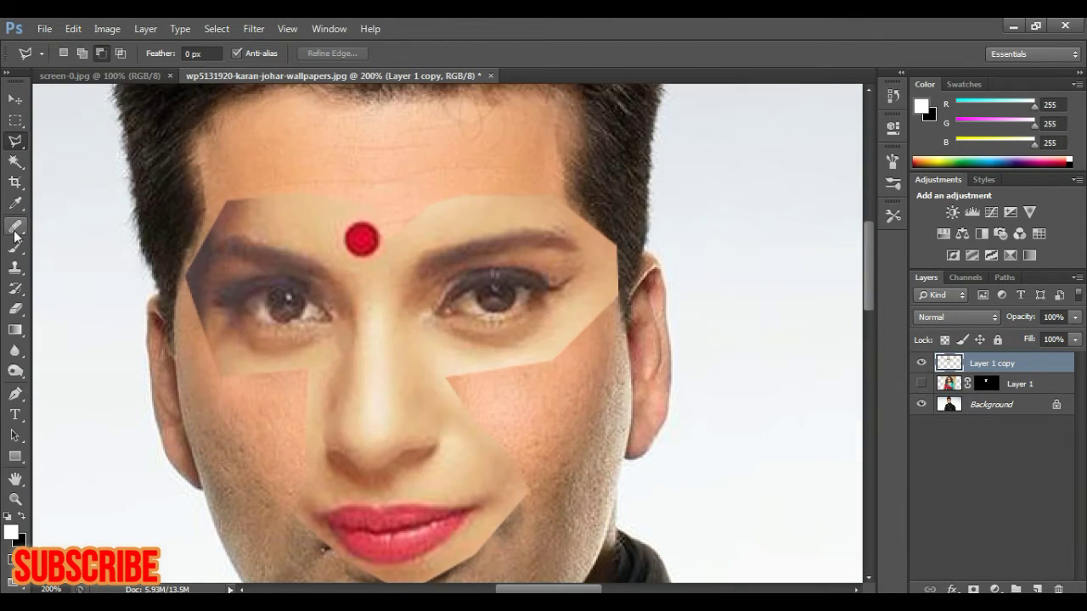
pyautogui.click(16, 246)
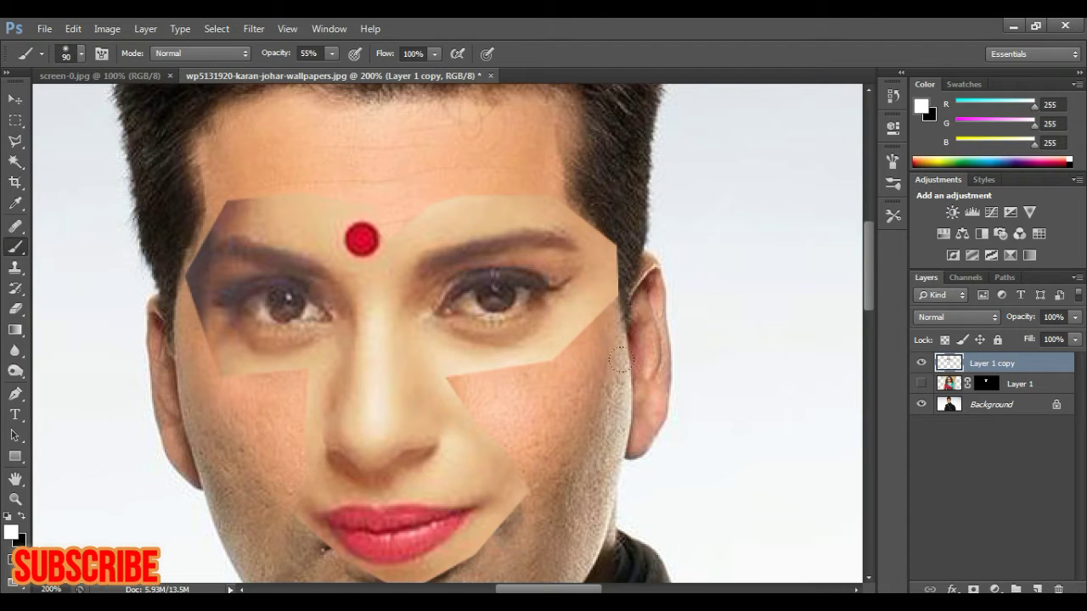
pyautogui.press('[')
pyautogui.press('[')
pyautogui.click(973, 589)
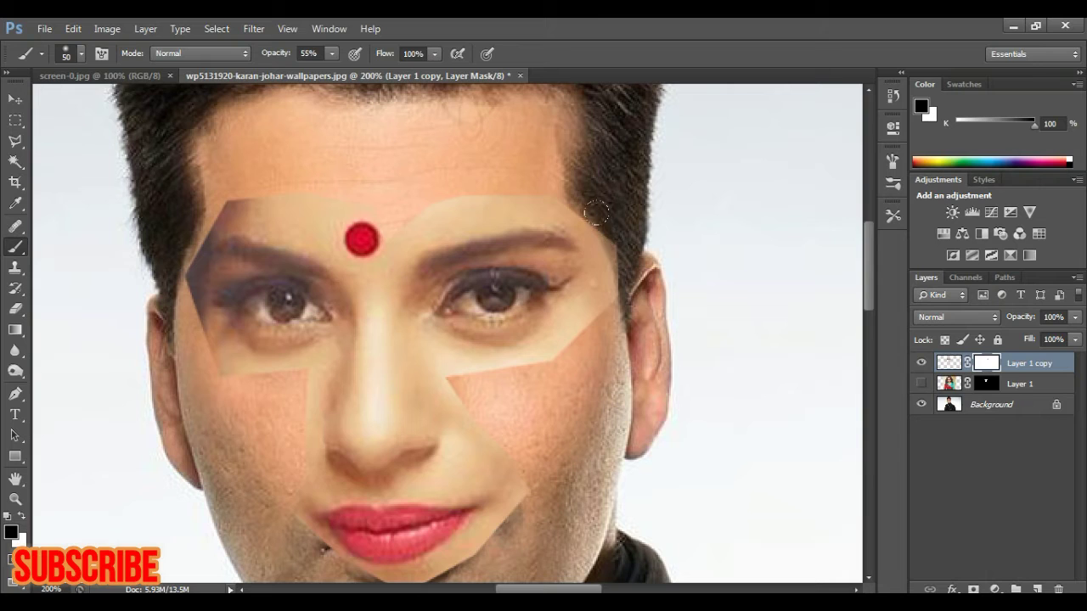
pyautogui.click(332, 52)
pyautogui.moveTo(458, 53); pyautogui.dragTo(458, 54)
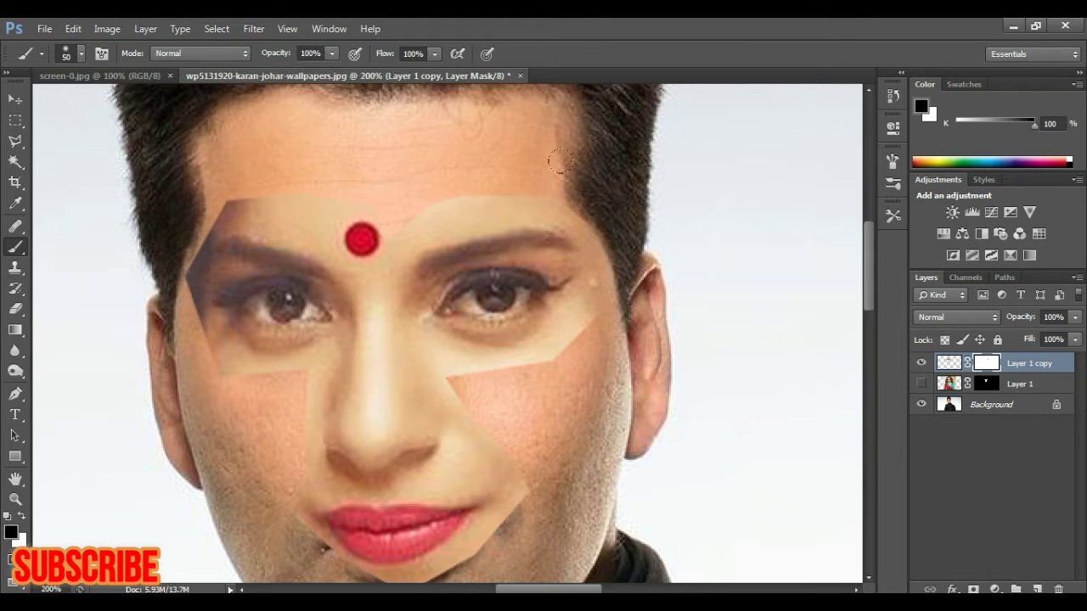
# Paint the mask to blend the forehead and cheek edges and remove the pointed chin patch.
pyautogui.moveTo(258, 157)
pyautogui.mouseDown()
pyautogui.moveTo(208, 221)
pyautogui.moveTo(195, 289)
pyautogui.moveTo(212, 382)
pyautogui.mouseUp()
pyautogui.moveTo(442, 424)
pyautogui.mouseDown()
pyautogui.moveTo(468, 376)
pyautogui.moveTo(563, 339)
pyautogui.moveTo(448, 360)
pyautogui.moveTo(507, 462)
pyautogui.mouseUp()
pyautogui.moveTo(869, 276); pyautogui.dragTo(870, 308)
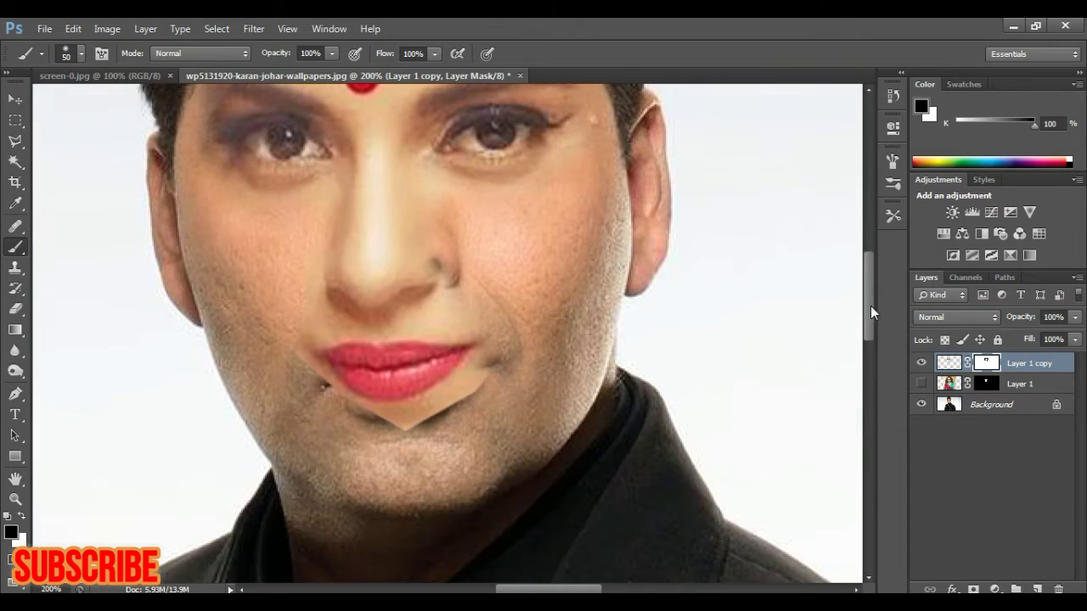
pyautogui.moveTo(457, 390); pyautogui.dragTo(351, 410)
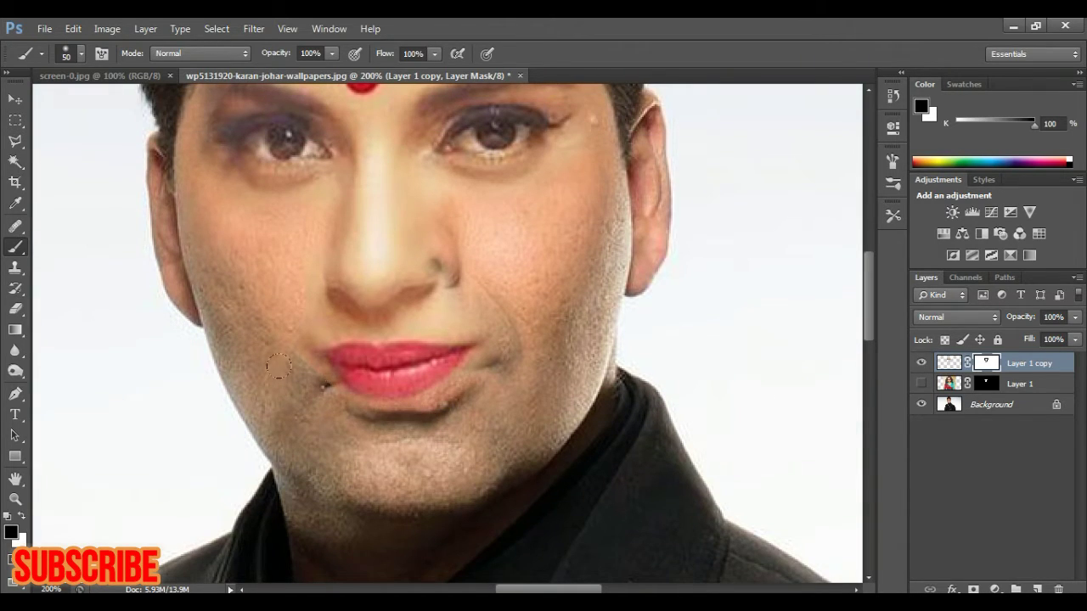
pyautogui.hotkey('ctrl', '-')
pyautogui.hotkey('ctrl', '-')
pyautogui.hotkey('ctrl', '+')
# Paint the mask around the nose to reveal his original nostrils.
pyautogui.hotkey('ctrl', '+')
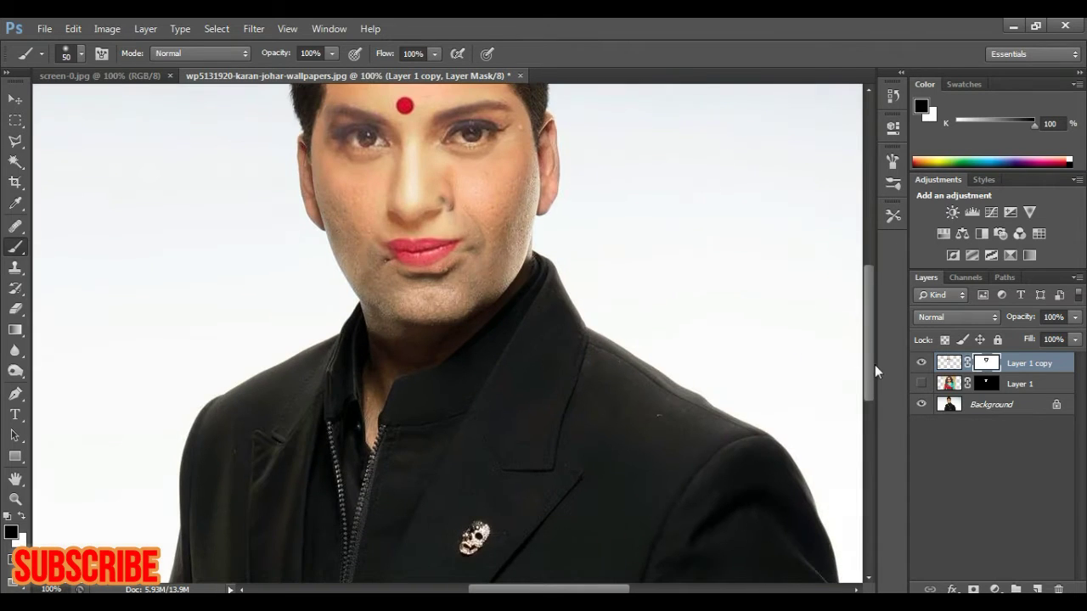
pyautogui.moveTo(875, 364); pyautogui.dragTo(871, 326)
pyautogui.hotkey('ctrl', '+')
pyautogui.moveTo(384, 375)
pyautogui.mouseDown()
pyautogui.moveTo(433, 365)
pyautogui.moveTo(427, 355)
pyautogui.mouseUp()
pyautogui.moveTo(869, 292); pyautogui.dragTo(871, 303)
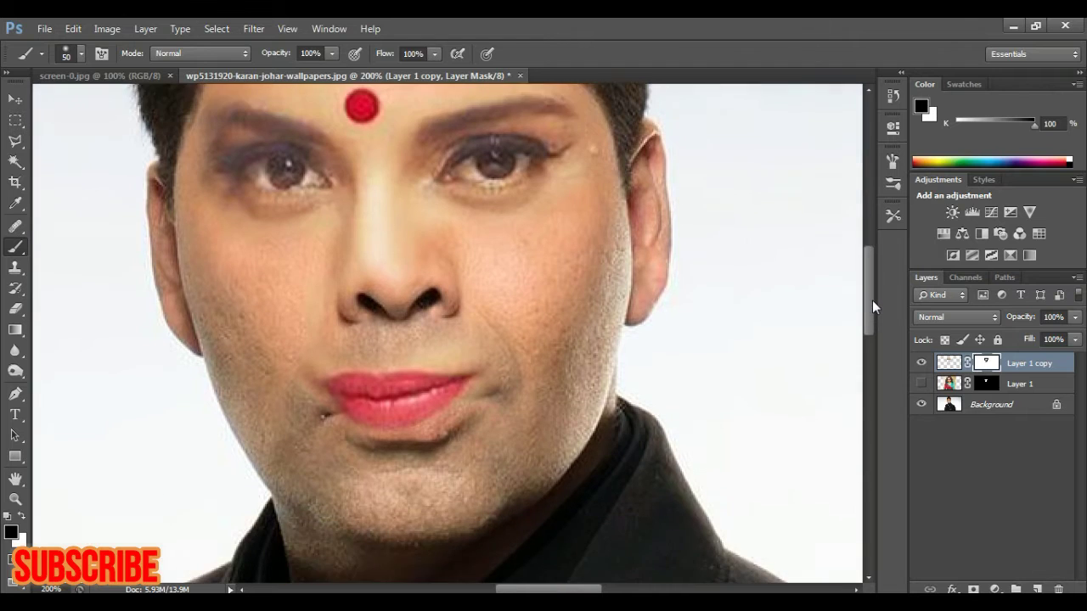
pyautogui.click(948, 363)
# Copy the lassoed red-lipped mouth onto a new Layer 2 and shift it down slightly.
pyautogui.press('x')
pyautogui.click(16, 141)
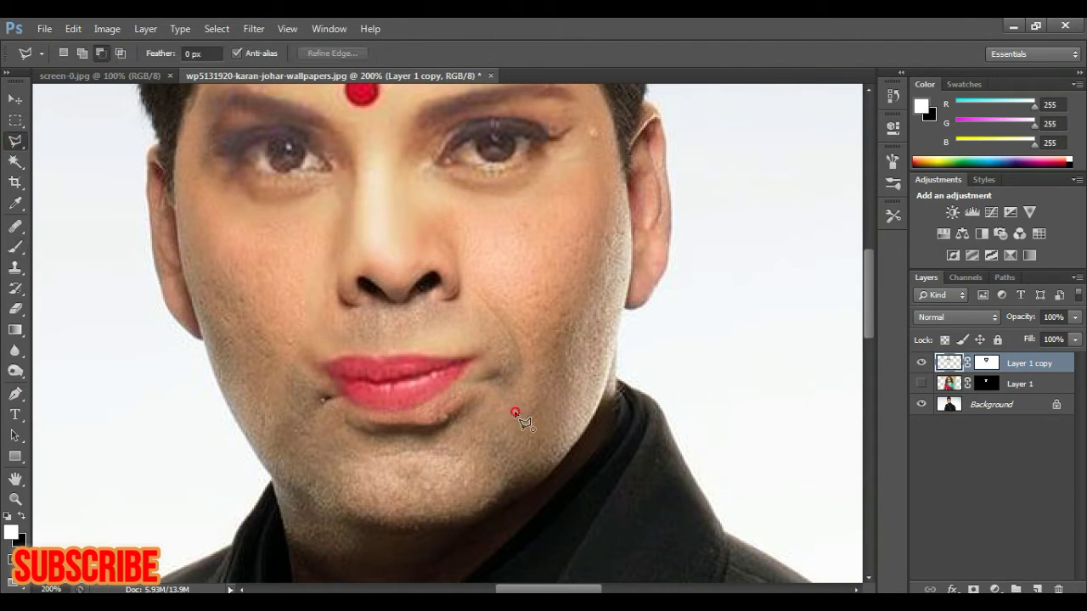
pyautogui.doubleClick(492, 455)
pyautogui.rightClick(460, 94)
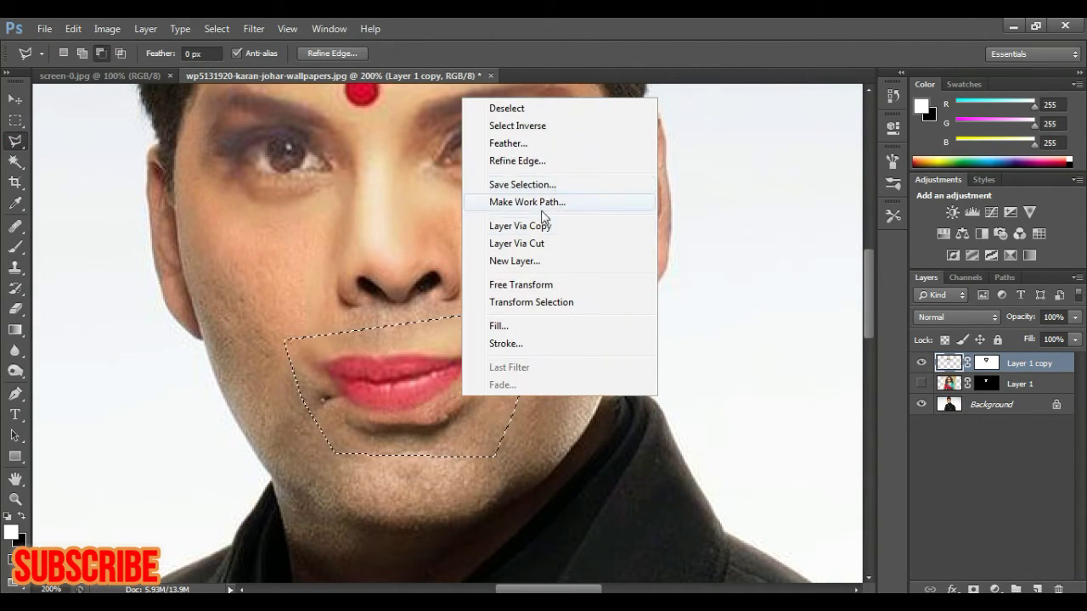
pyautogui.click(510, 224)
pyautogui.click(15, 99)
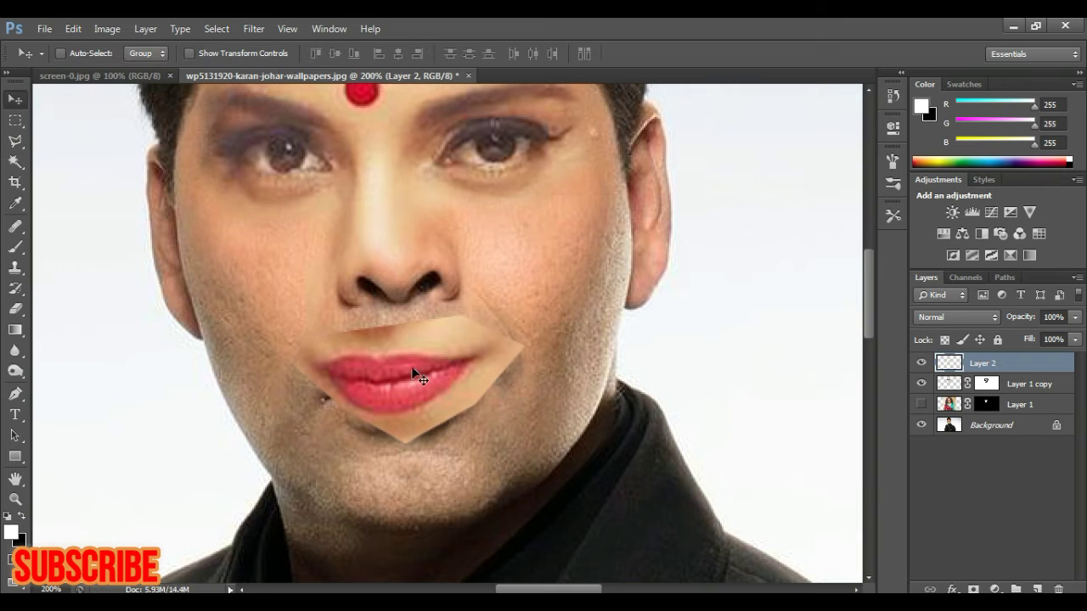
pyautogui.moveTo(412, 371)
pyautogui.mouseDown()
pyautogui.moveTo(417, 383)
pyautogui.moveTo(429, 373)
pyautogui.mouseUp()
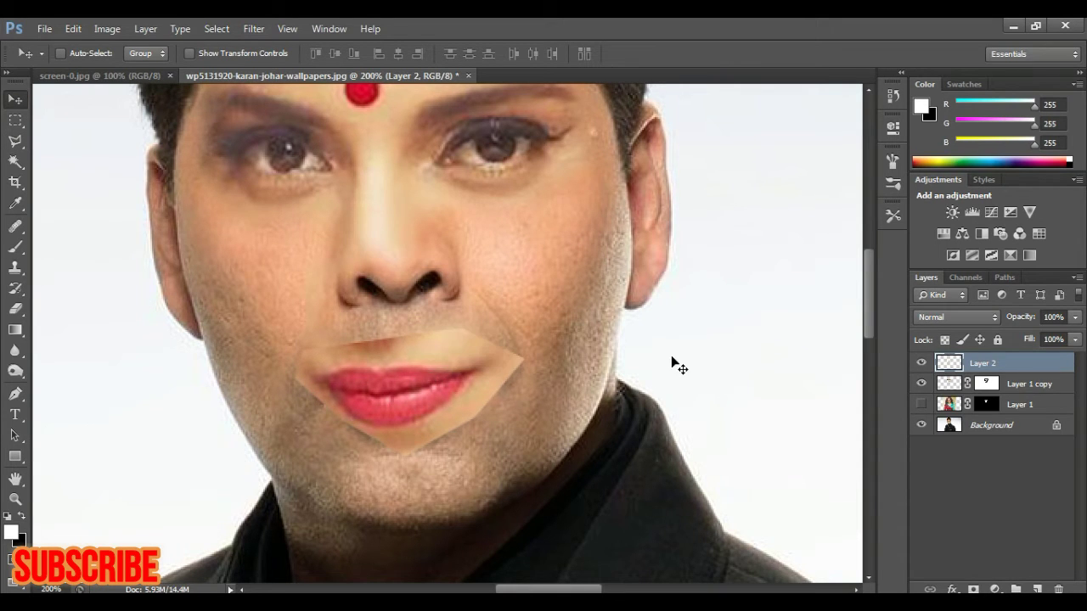
# Add a mask to Layer 2 and paint black over the mouth patch's edges.
pyautogui.scroll(-3, 671, 355)
pyautogui.scroll(3, 670, 354)
pyautogui.scroll(2, 671, 355)
pyautogui.click(973, 589)
pyautogui.press('x')
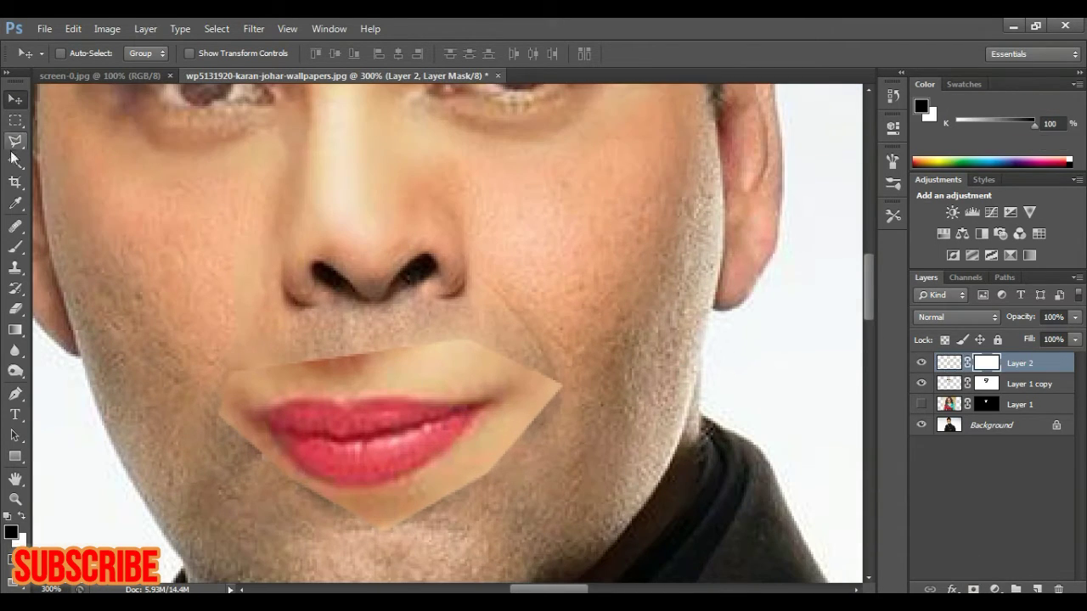
pyautogui.click(15, 246)
pyautogui.moveTo(527, 385)
pyautogui.mouseDown()
pyautogui.moveTo(475, 459)
pyautogui.moveTo(356, 509)
pyautogui.moveTo(322, 501)
pyautogui.moveTo(513, 394)
pyautogui.moveTo(459, 365)
pyautogui.moveTo(400, 359)
pyautogui.moveTo(434, 347)
pyautogui.moveTo(202, 361)
pyautogui.mouseUp()
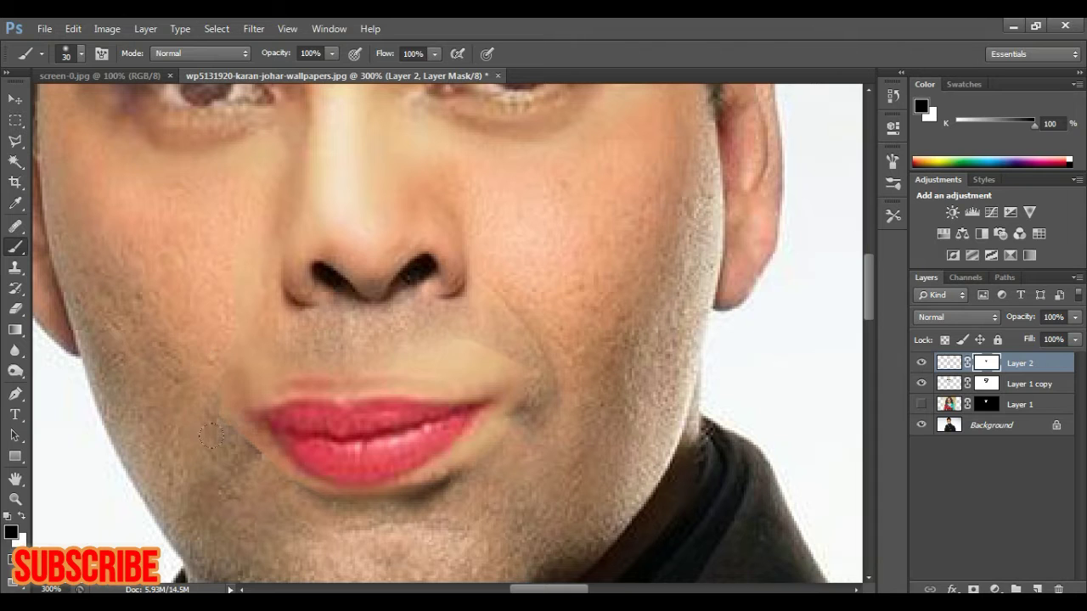
pyautogui.moveTo(513, 348)
pyautogui.mouseDown()
pyautogui.moveTo(463, 386)
pyautogui.moveTo(518, 374)
pyautogui.mouseUp()
# Scale the mouth patch slightly larger and nudge it into place above the chin.
pyautogui.hotkey('ctrl', '-')
pyautogui.hotkey('ctrl', 't')
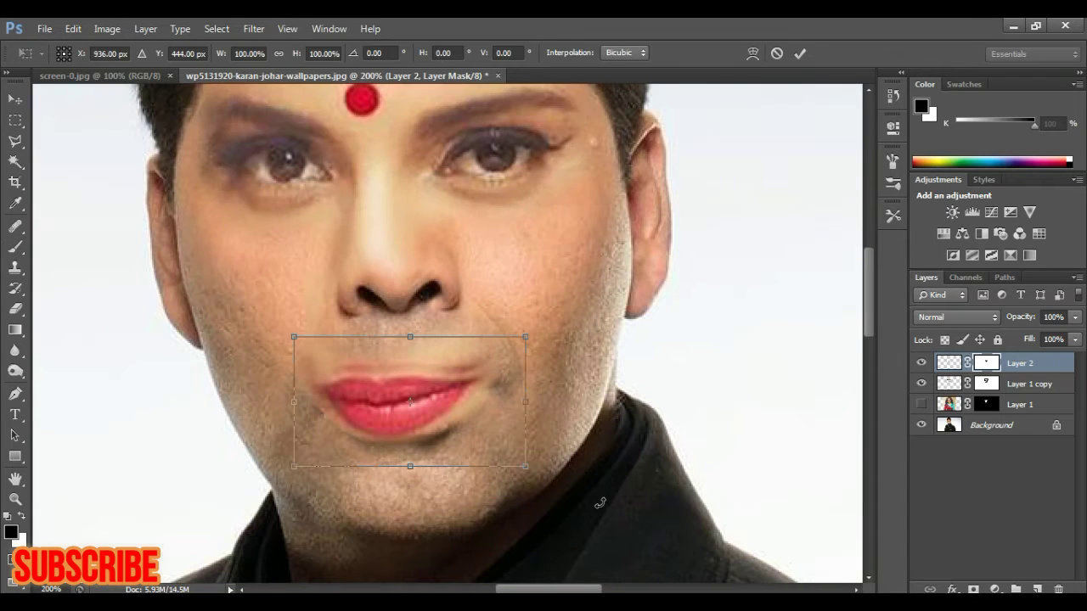
pyautogui.moveTo(528, 332); pyautogui.dragTo(553, 313)
pyautogui.press('Return')
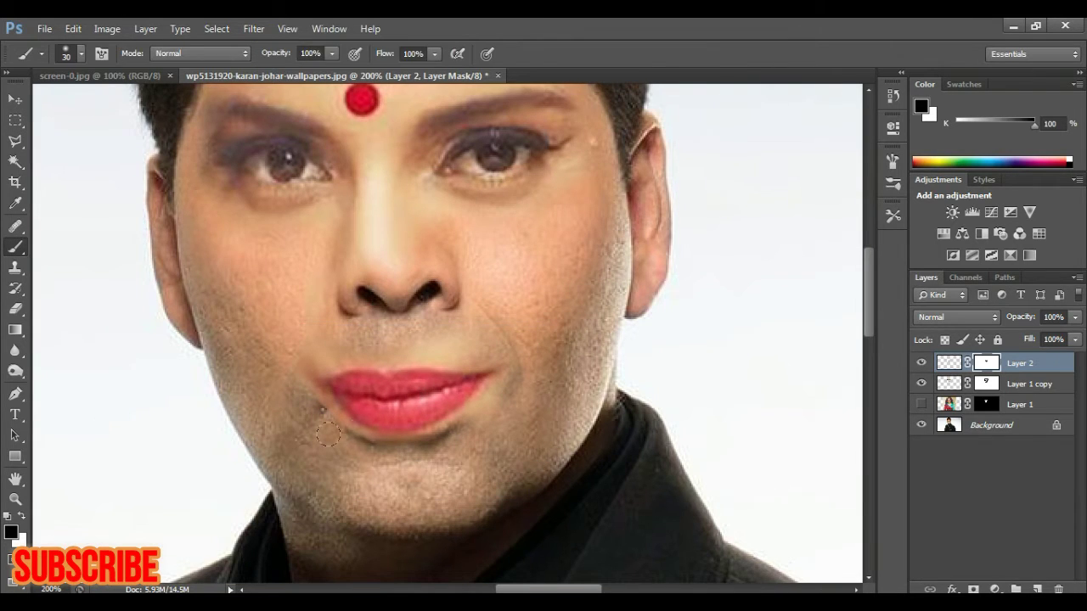
pyautogui.click(14, 100)
pyautogui.moveTo(414, 397); pyautogui.dragTo(393, 389)
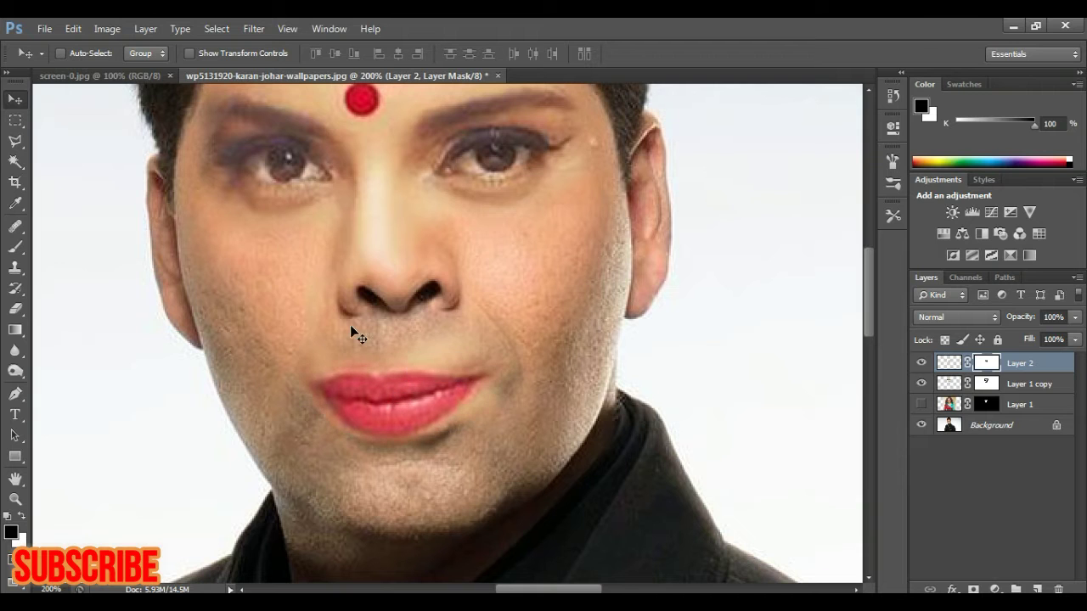
pyautogui.hotkey('ctrl', '-')
pyautogui.scroll(-4, 350, 325)
pyautogui.scroll(4, 349, 324)
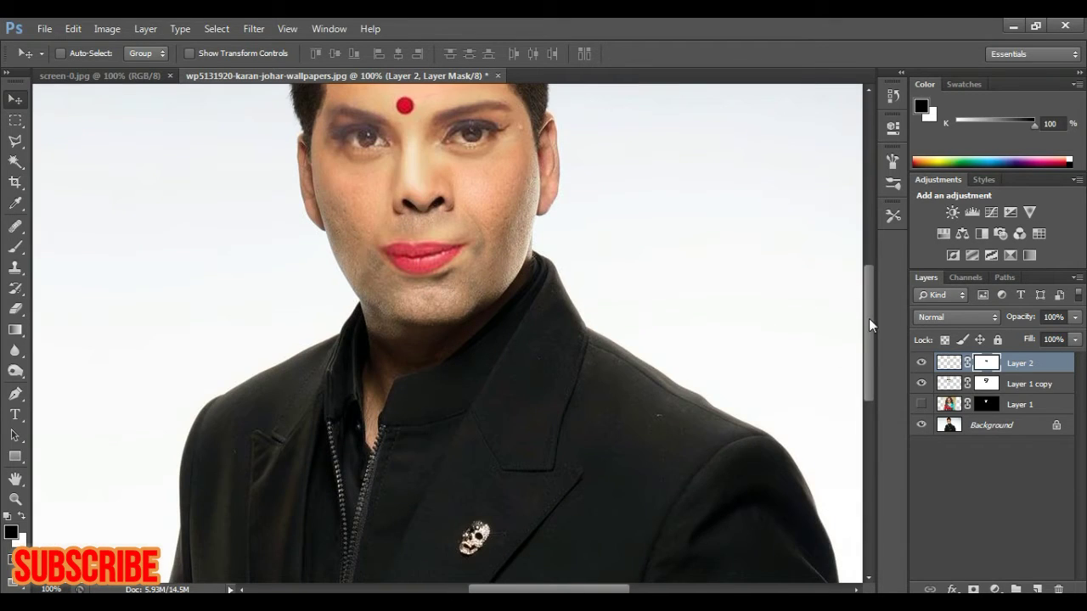
pyautogui.moveTo(869, 318)
pyautogui.mouseDown()
pyautogui.moveTo(870, 270)
pyautogui.moveTo(870, 292)
pyautogui.moveTo(871, 281)
pyautogui.mouseUp()
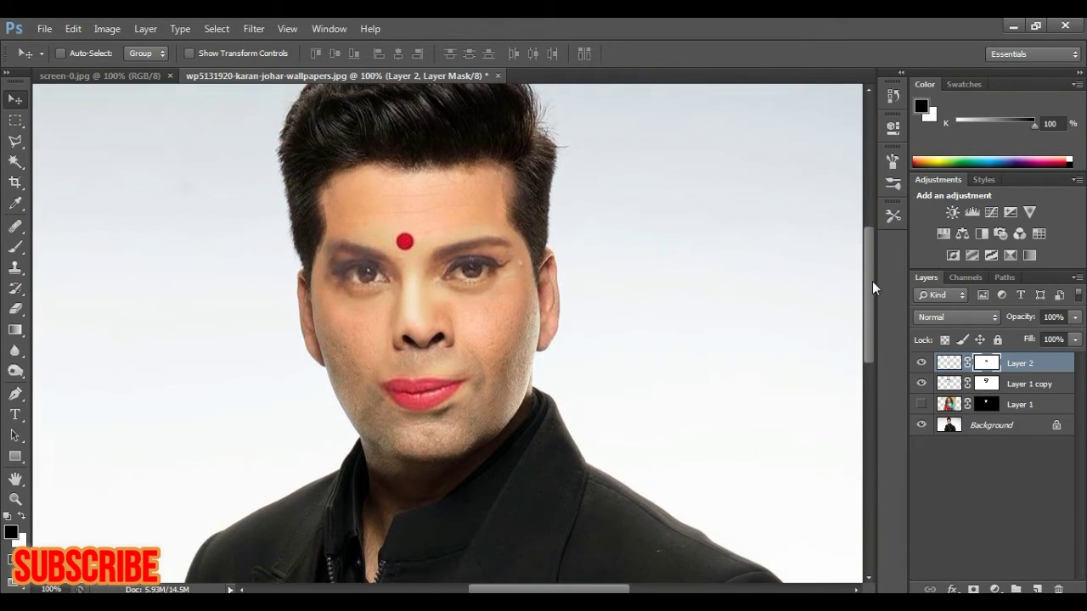
# Target Layer 1 copy's mask with a large brush at 48% opacity.
pyautogui.click(984, 385)
pyautogui.click(16, 246)
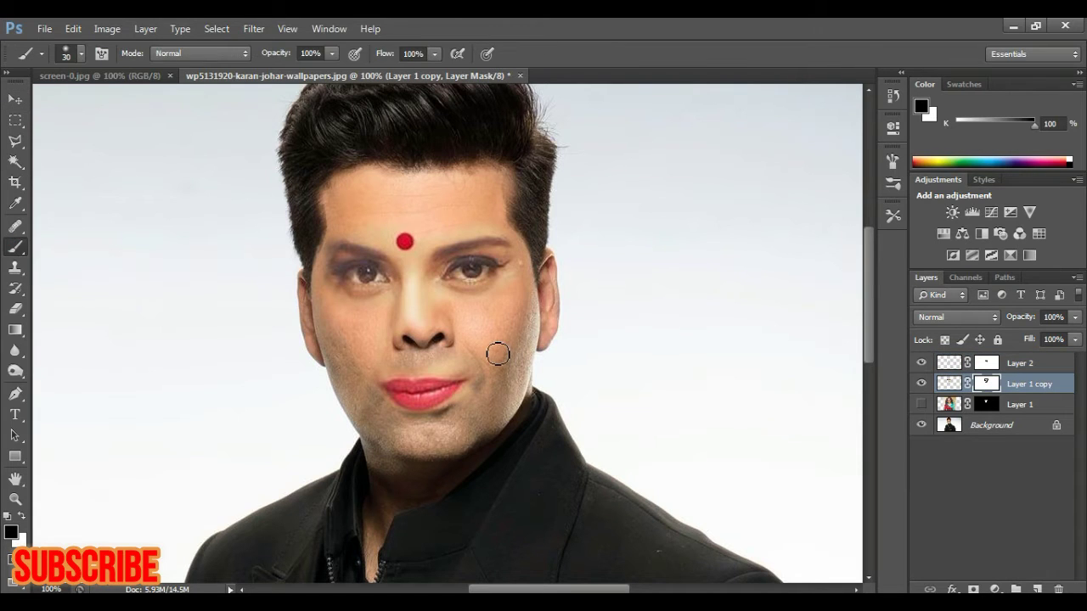
pyautogui.moveTo(331, 53); pyautogui.dragTo(293, 75)
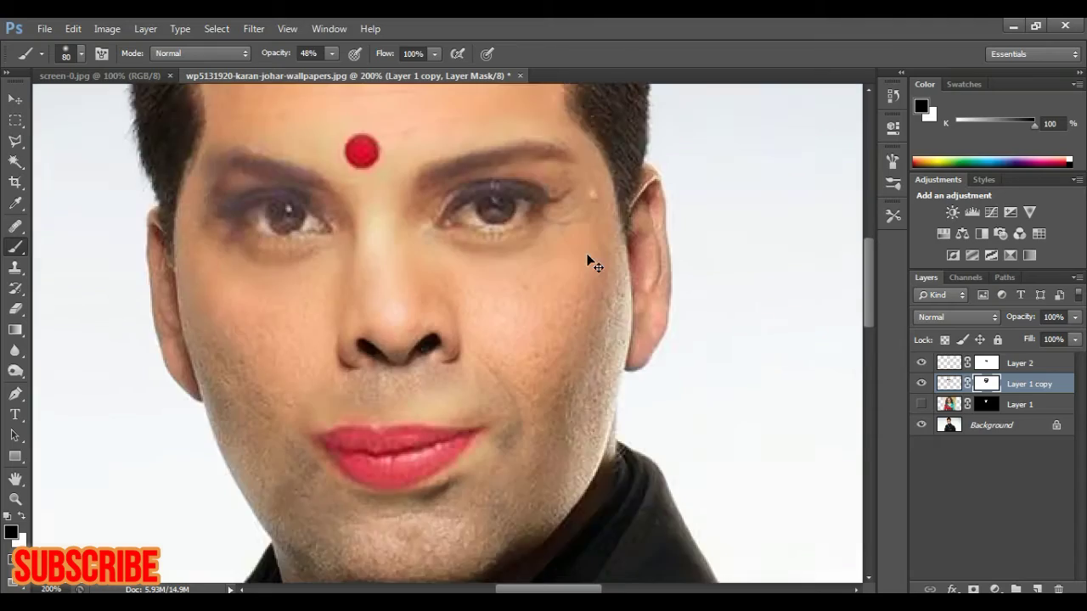
pyautogui.scroll(3, 589, 259)
pyautogui.scroll(1, 868, 310)
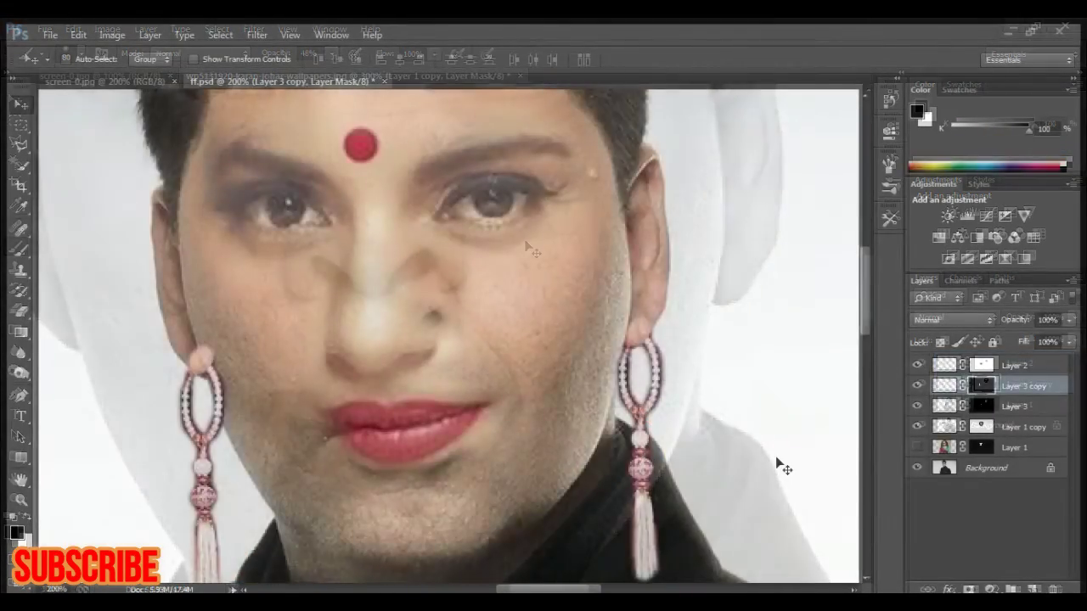
# Hide Layer 3 and Layer 3 copy earrings, then nudge the bindi face layer up and right.
pyautogui.click(916, 427)
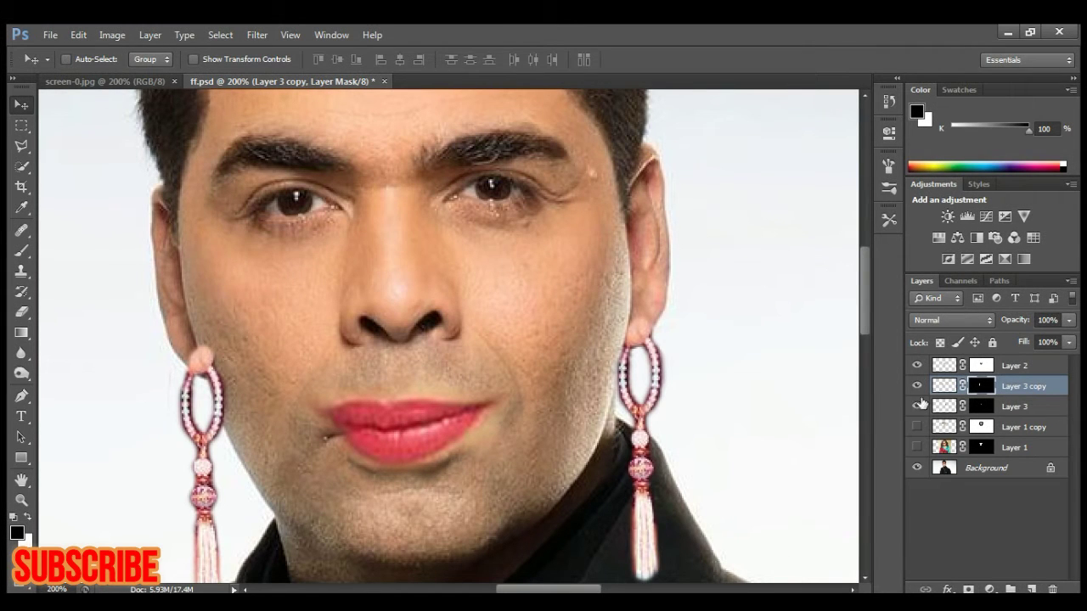
pyautogui.click(916, 385)
pyautogui.click(915, 365)
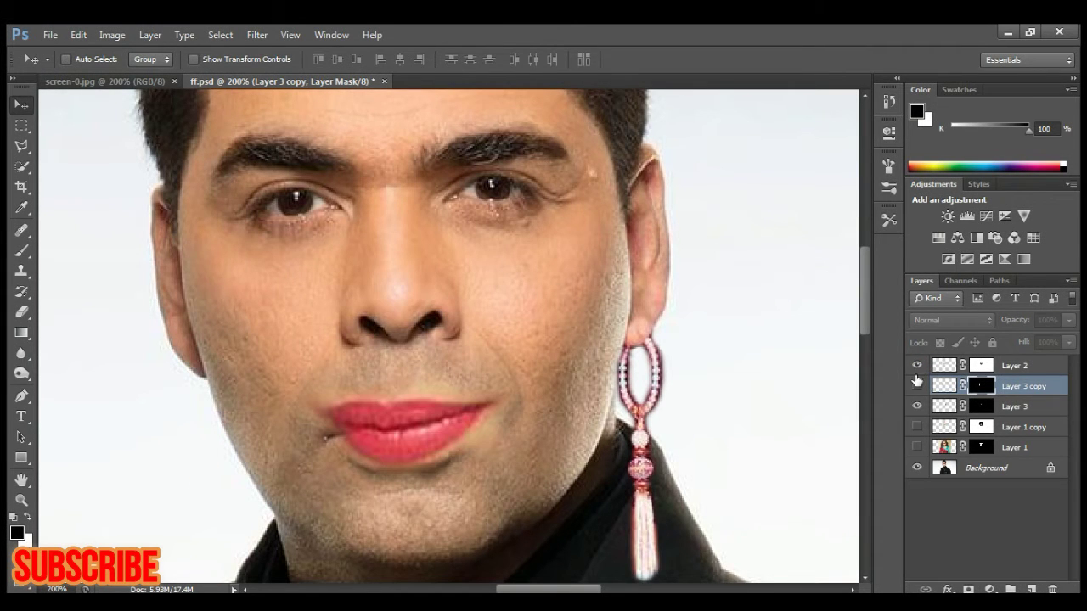
pyautogui.moveTo(916, 384); pyautogui.dragTo(916, 407)
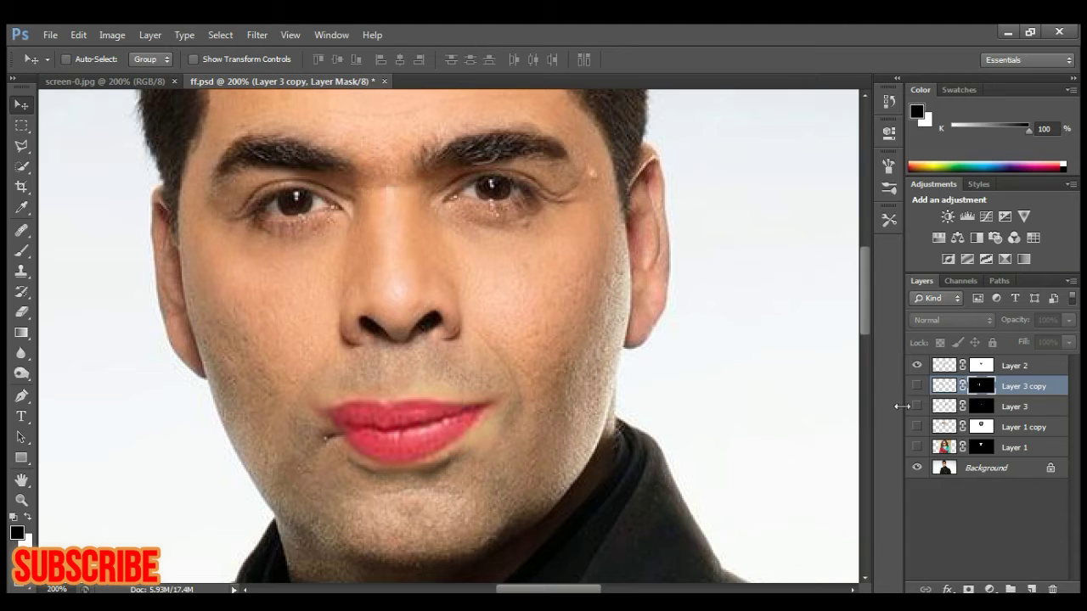
pyautogui.click(916, 427)
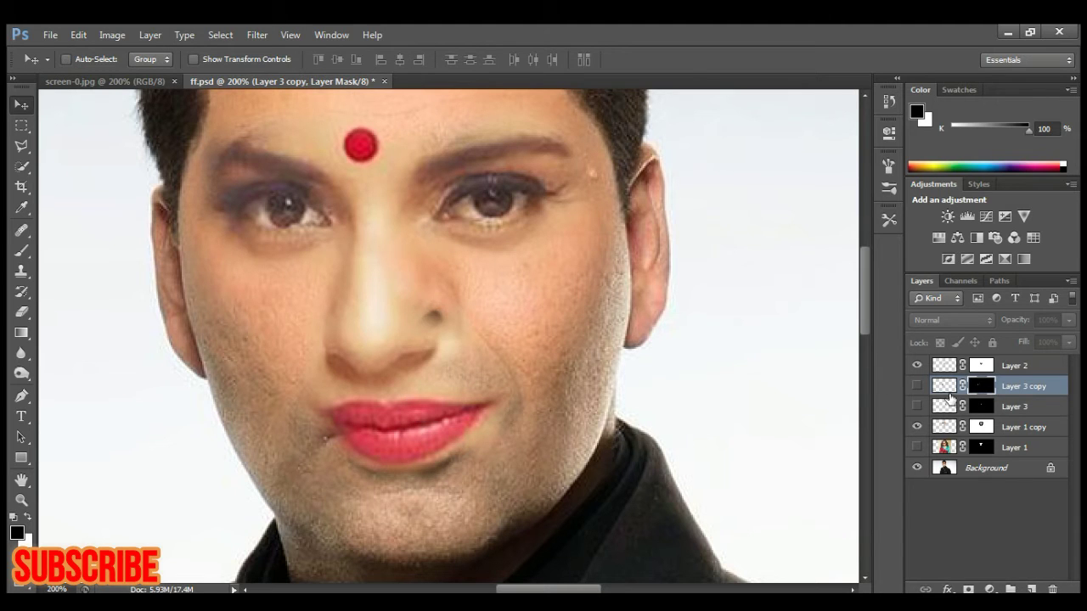
pyautogui.click(941, 426)
pyautogui.moveTo(373, 293)
pyautogui.mouseDown()
pyautogui.moveTo(395, 281)
pyautogui.moveTo(383, 276)
pyautogui.mouseUp()
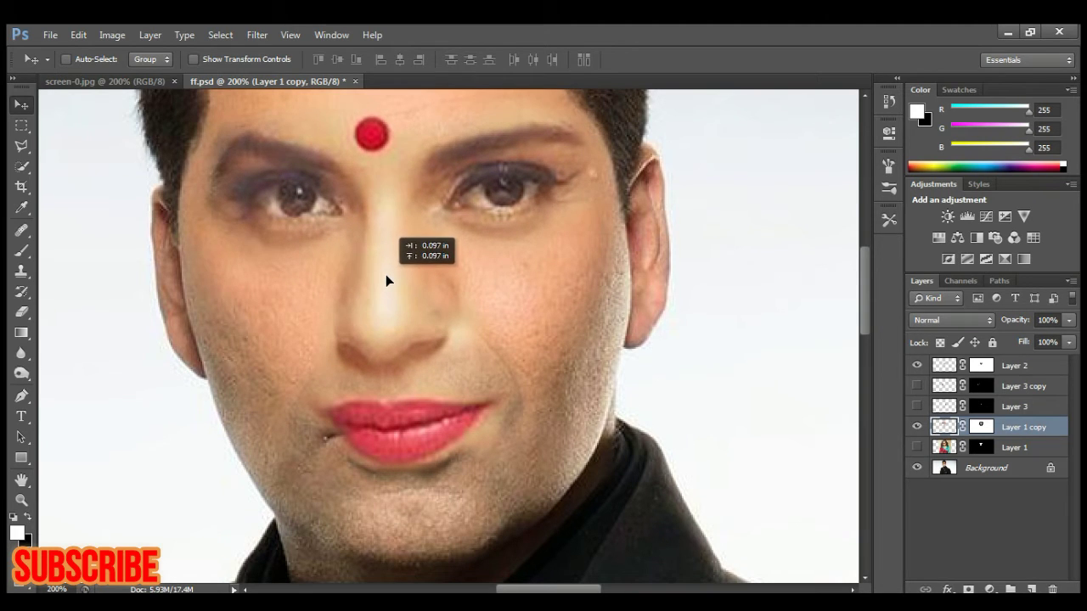
# Fine-tune the face layer's position and ready a black brush on Layer 1 copy's mask.
pyautogui.moveTo(382, 275); pyautogui.dragTo(385, 274)
pyautogui.press('b')
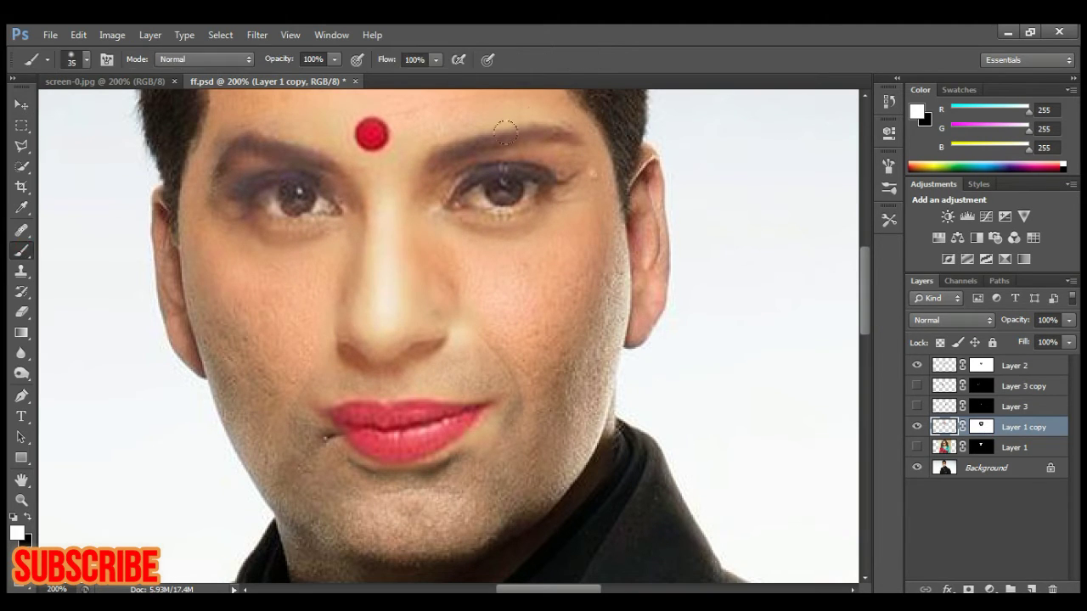
pyautogui.moveTo(424, 127)
pyautogui.mouseDown()
pyautogui.moveTo(373, 142)
pyautogui.moveTo(360, 137)
pyautogui.moveTo(356, 116)
pyautogui.moveTo(272, 127)
pyautogui.moveTo(219, 113)
pyautogui.mouseUp()
pyautogui.hotkey('ctrl', 'z')
pyautogui.click(981, 426)
pyautogui.press('x')
# Paint the mask to reveal both natural eyebrows and tone down the eye shadow.
pyautogui.moveTo(412, 137)
pyautogui.mouseDown()
pyautogui.moveTo(462, 136)
pyautogui.moveTo(560, 105)
pyautogui.mouseUp()
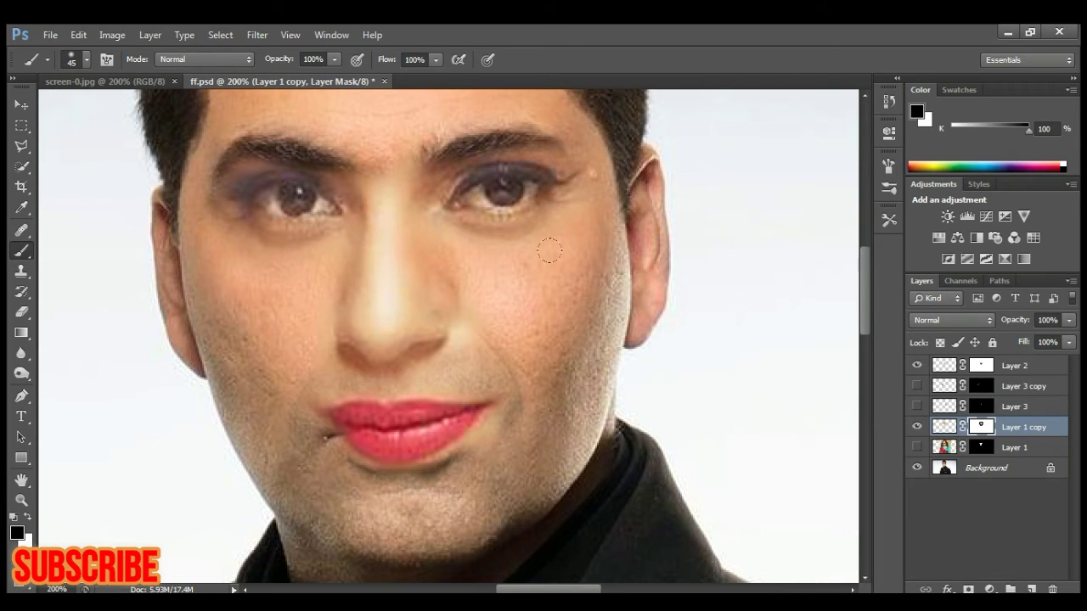
pyautogui.moveTo(549, 251); pyautogui.dragTo(583, 124)
pyautogui.moveTo(520, 226); pyautogui.dragTo(416, 216)
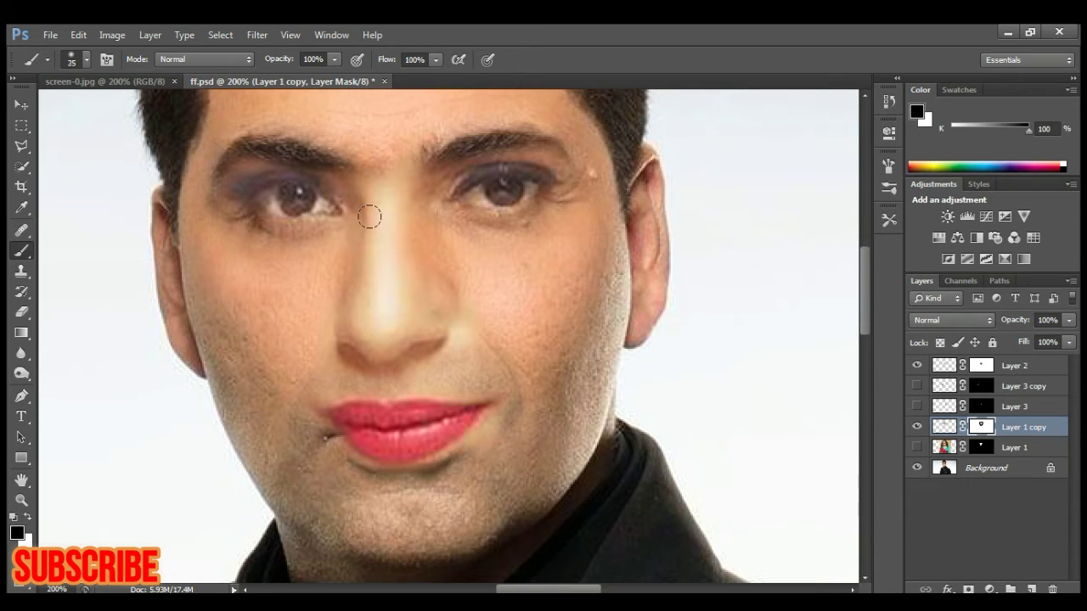
pyautogui.moveTo(315, 171)
pyautogui.mouseDown()
pyautogui.moveTo(263, 168)
pyautogui.moveTo(224, 187)
pyautogui.mouseUp()
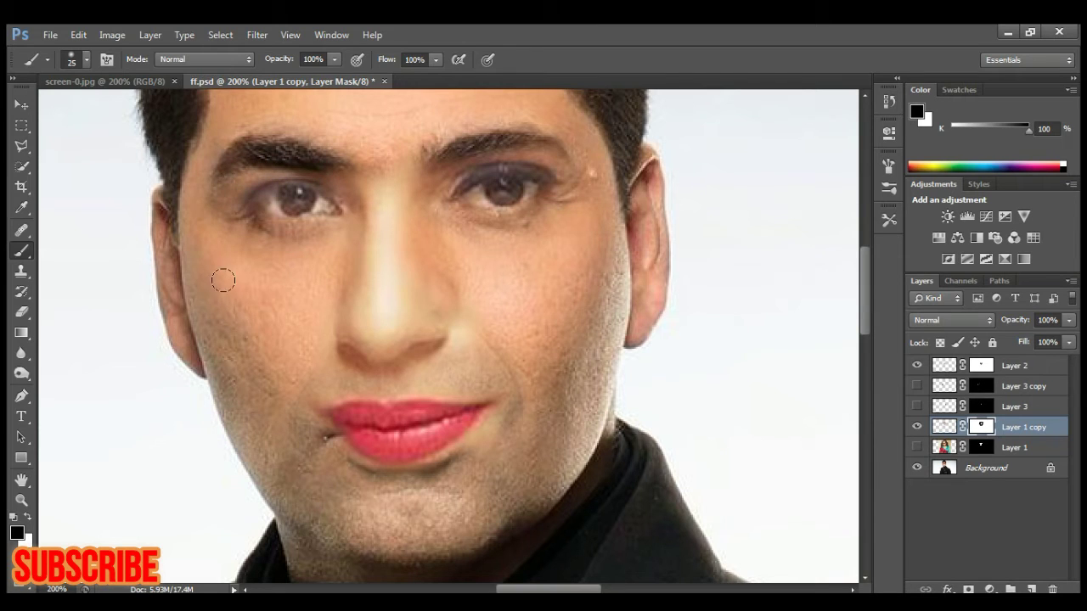
pyautogui.moveTo(457, 239); pyautogui.dragTo(443, 285)
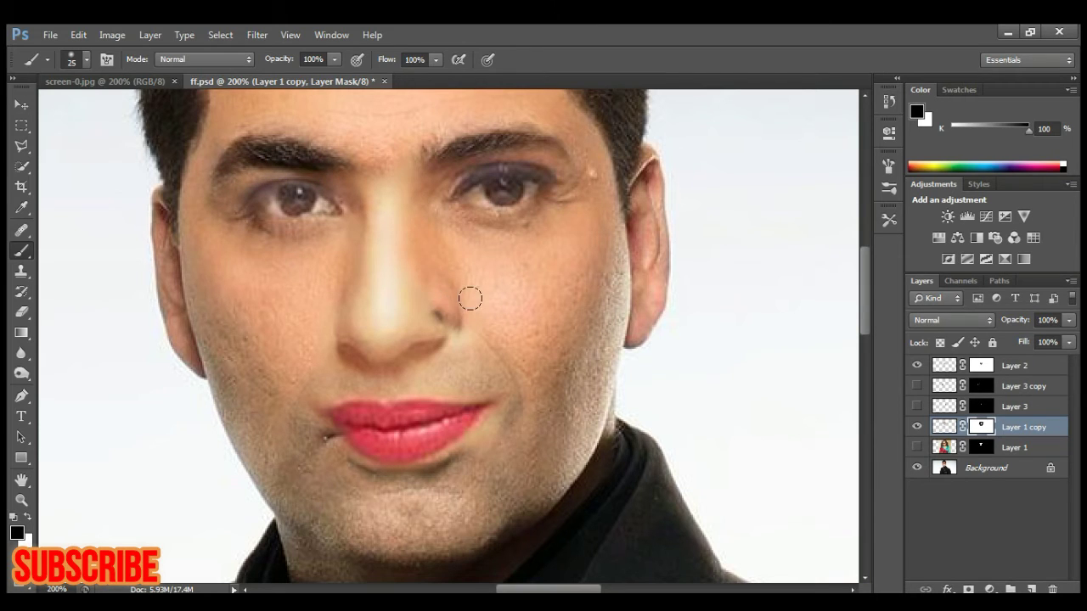
pyautogui.hotkey('ctrl', 'z')
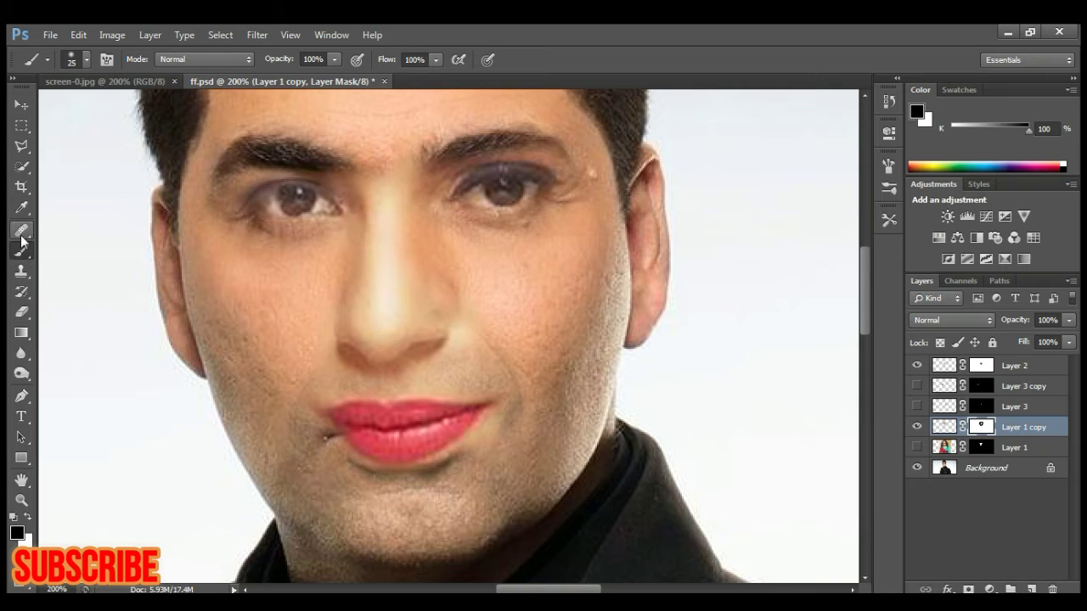
# Paint Layer 1 copy's mask beside the nostril and on the nose bridge, then step back one edit.
pyautogui.click(21, 229)
pyautogui.click(75, 240)
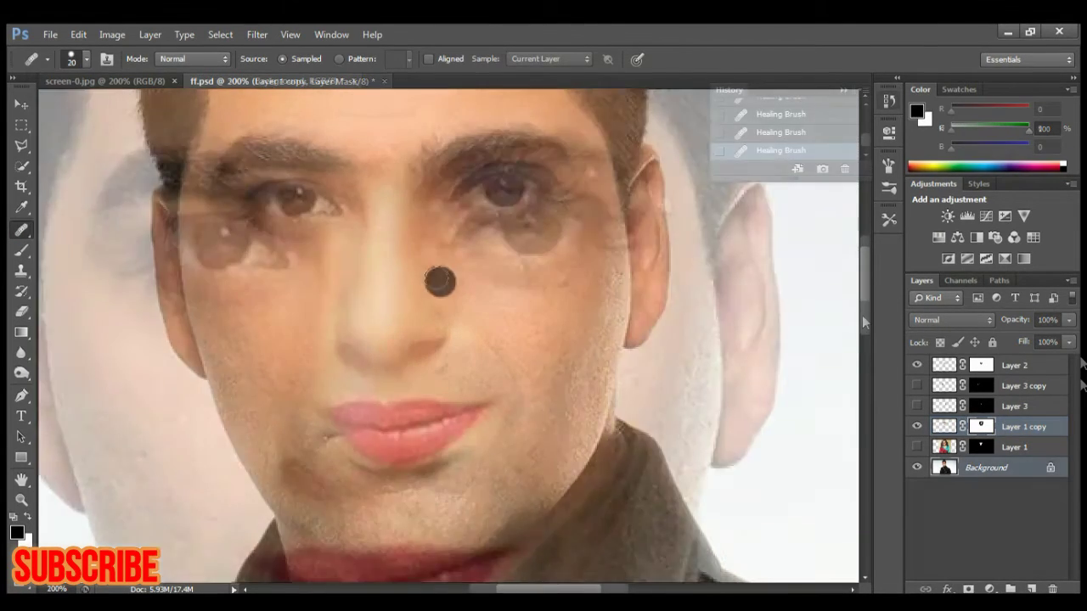
pyautogui.click(21, 250)
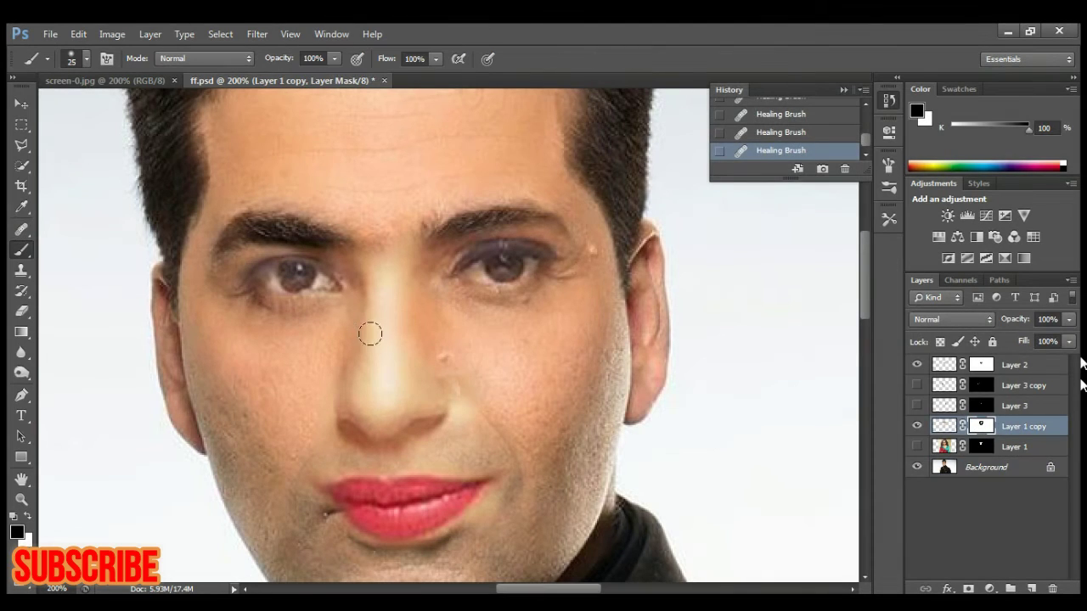
pyautogui.moveTo(371, 391); pyautogui.dragTo(366, 425)
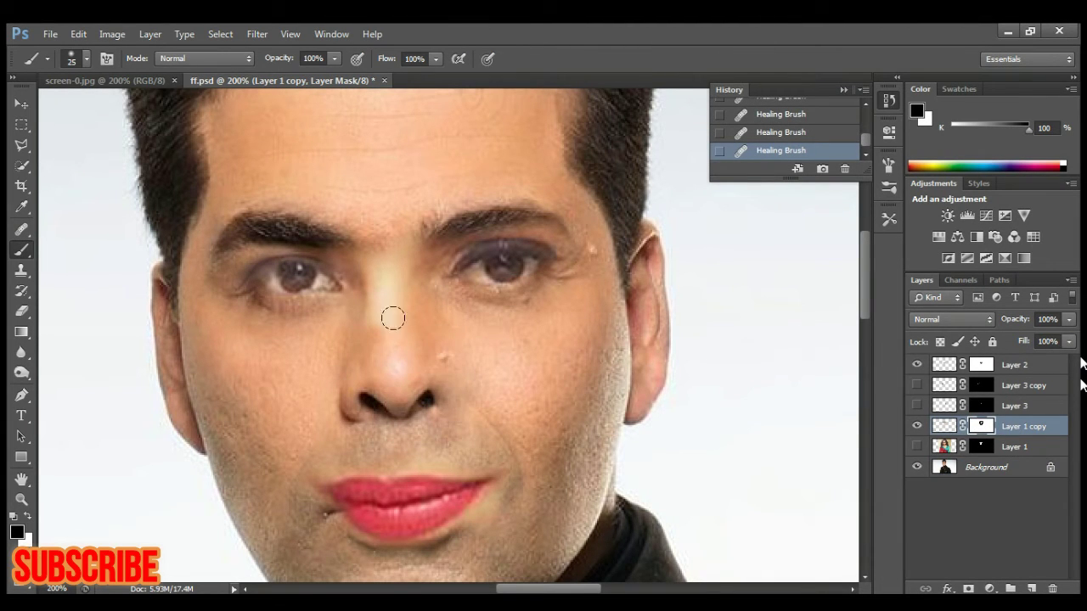
pyautogui.moveTo(384, 260); pyautogui.dragTo(387, 275)
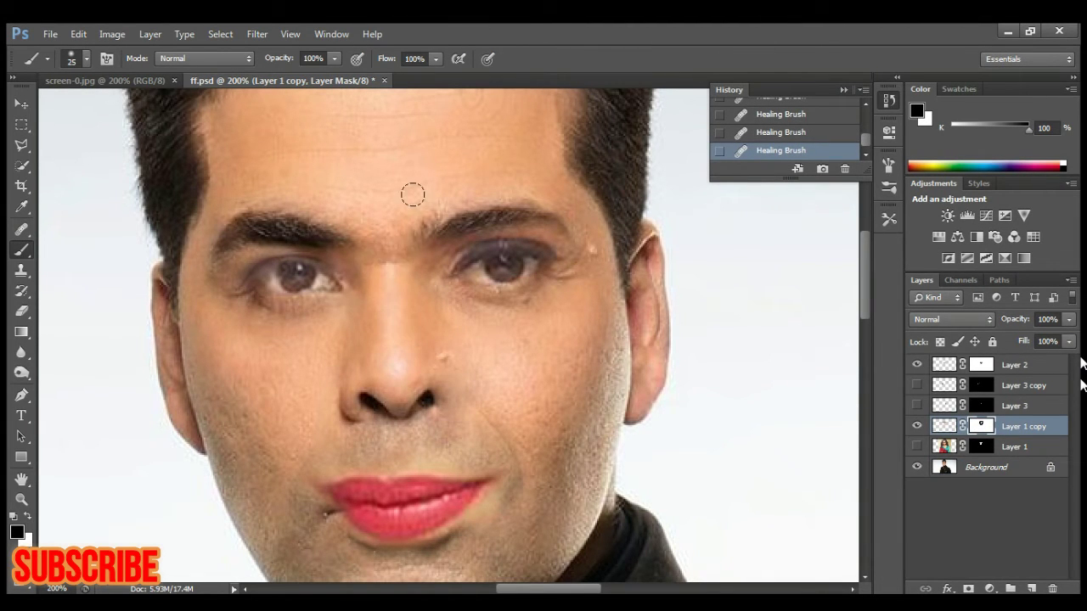
pyautogui.moveTo(866, 140)
pyautogui.mouseDown()
pyautogui.moveTo(868, 118)
pyautogui.moveTo(866, 127)
pyautogui.mouseUp()
pyautogui.click(820, 128)
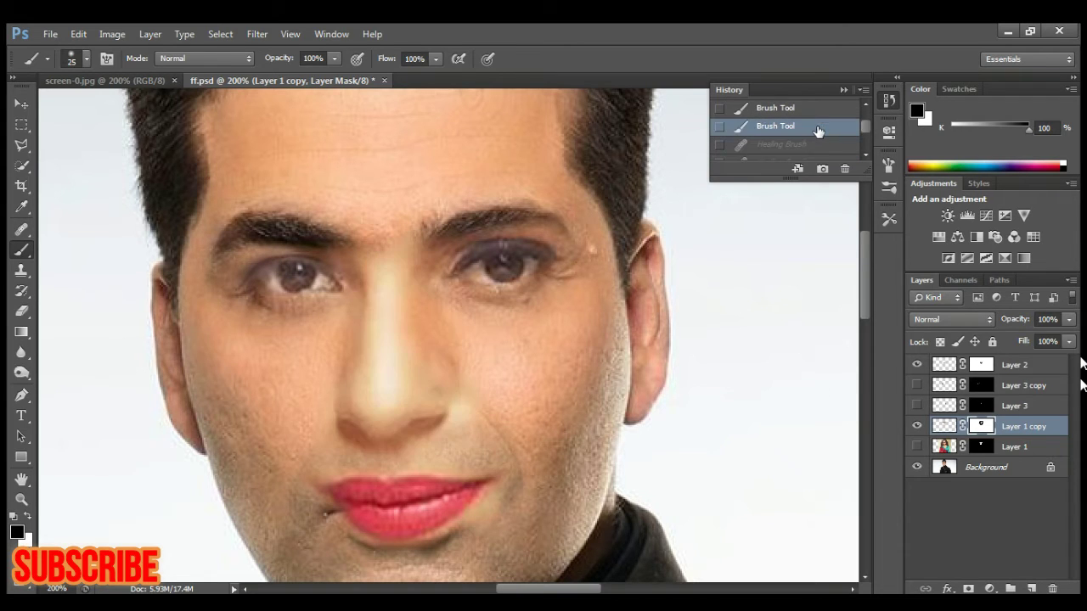
# Mask the swapped nose to reveal the original nostrils and shading and hide the bridge streak.
pyautogui.click(916, 426)
pyautogui.click(985, 467)
pyautogui.click(915, 426)
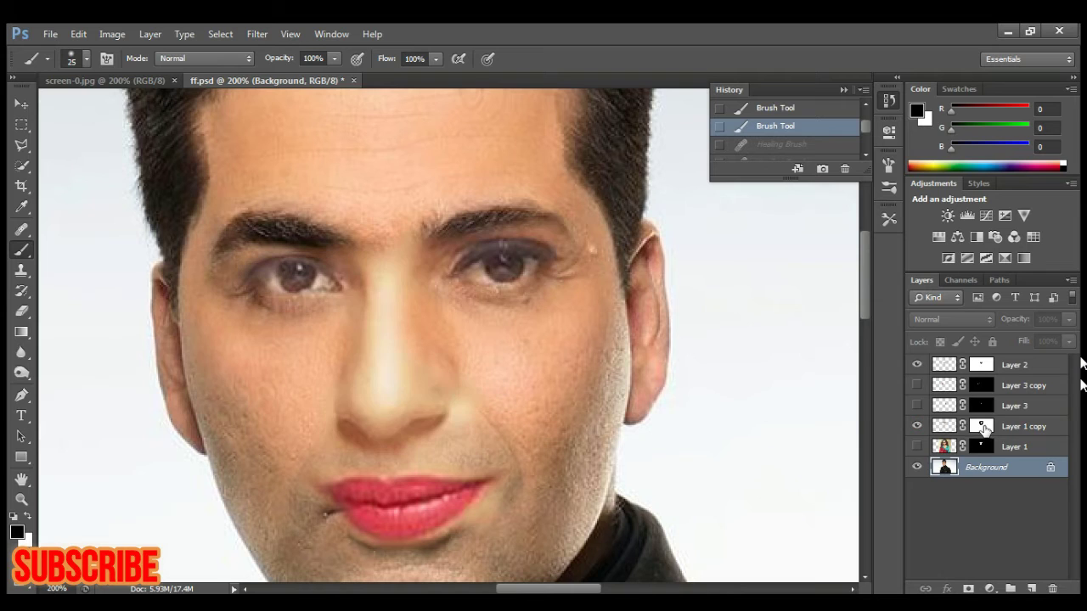
pyautogui.click(1023, 426)
pyautogui.moveTo(382, 399)
pyautogui.mouseDown()
pyautogui.moveTo(442, 408)
pyautogui.moveTo(365, 433)
pyautogui.moveTo(357, 373)
pyautogui.moveTo(443, 389)
pyautogui.mouseUp()
pyautogui.moveTo(405, 330); pyautogui.dragTo(382, 282)
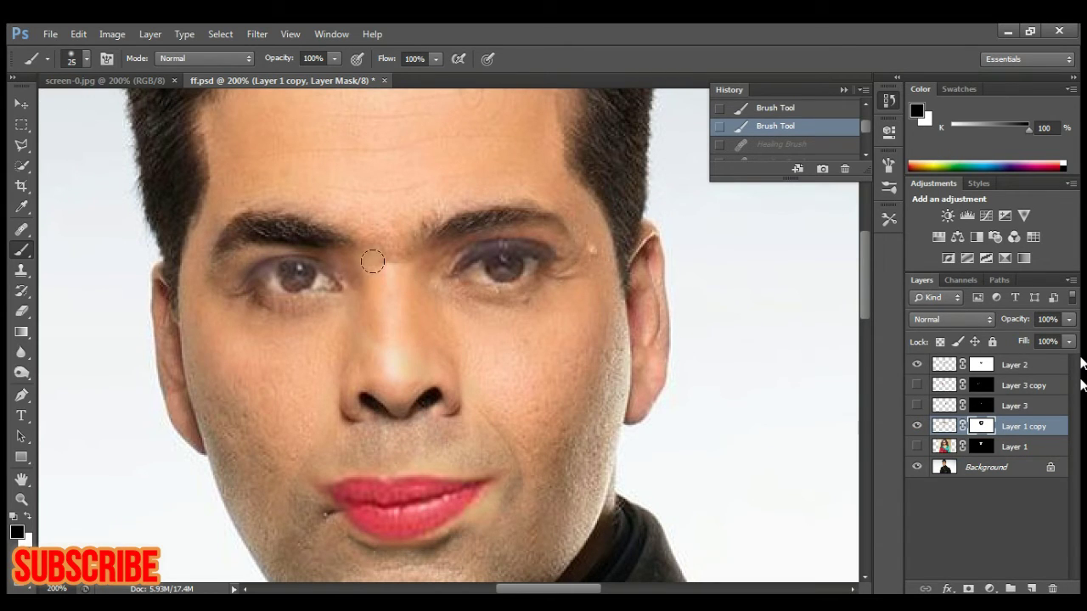
pyautogui.moveTo(867, 295); pyautogui.dragTo(867, 310)
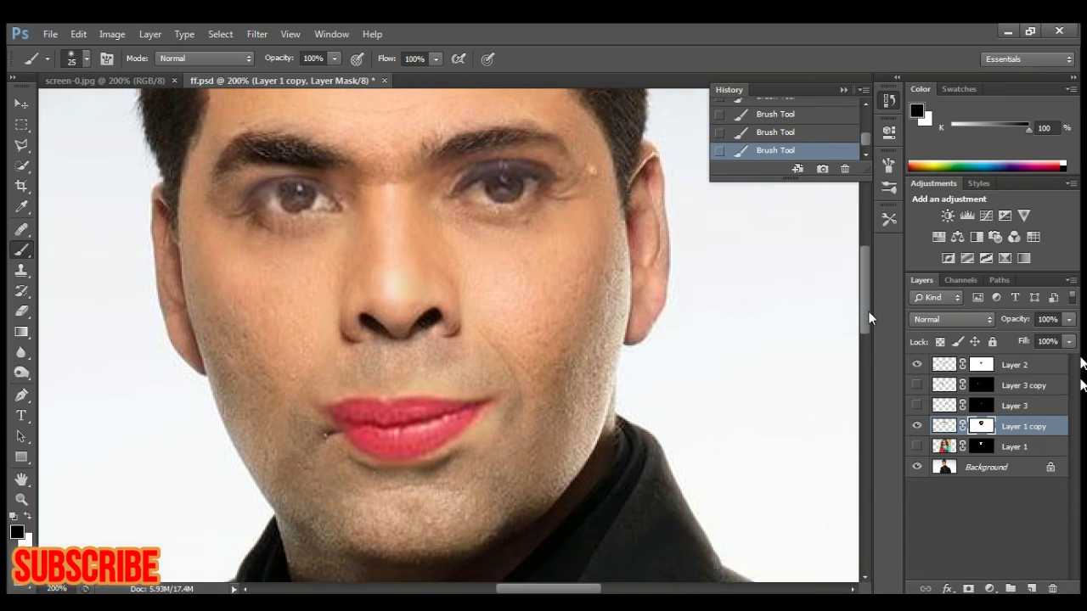
# Try shifting the masked face layer with the Move tool, then undo it.
pyautogui.click(21, 103)
pyautogui.moveTo(398, 439); pyautogui.dragTo(389, 429)
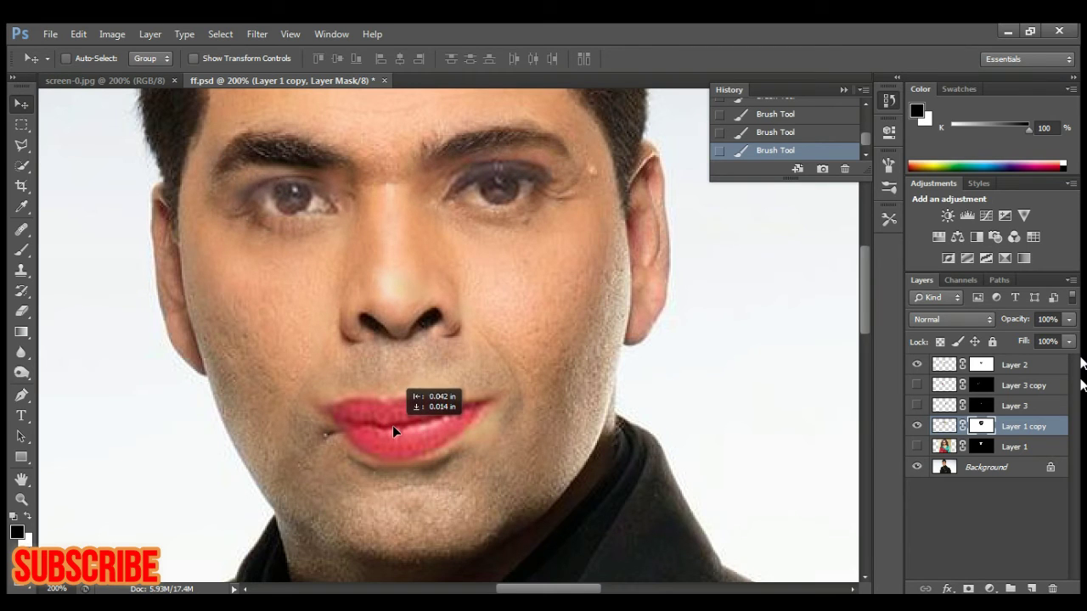
pyautogui.moveTo(388, 428); pyautogui.dragTo(393, 425)
pyautogui.hotkey('ctrl', 'z')
# Free Transform Layer 2 to resize the red lips and nudge them left onto the mouth.
pyautogui.click(942, 365)
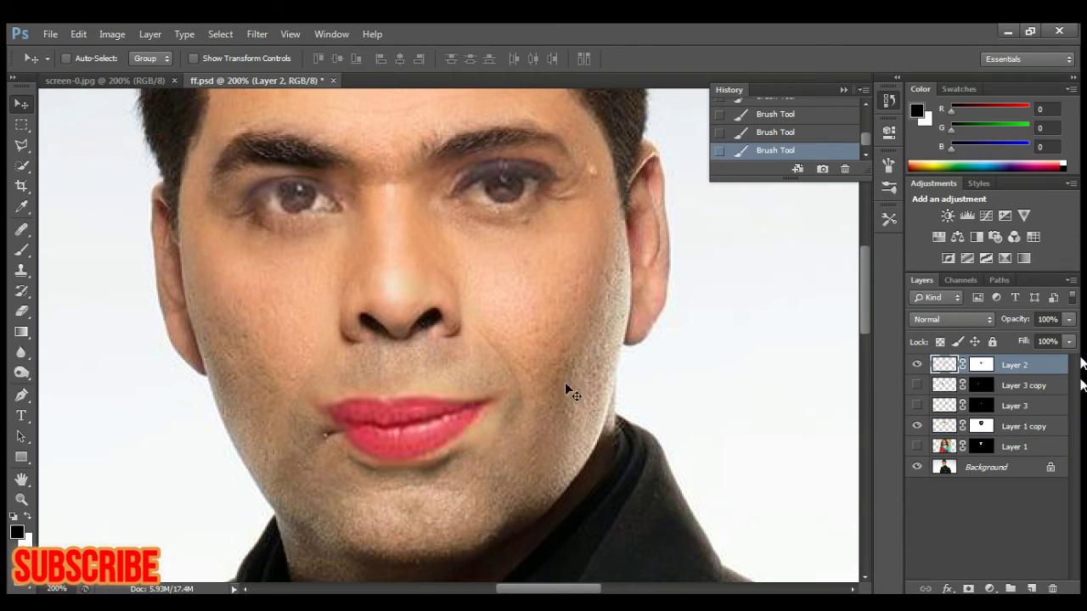
pyautogui.hotkey('ctrl', 't')
pyautogui.moveTo(545, 493)
pyautogui.mouseDown()
pyautogui.moveTo(581, 511)
pyautogui.moveTo(543, 482)
pyautogui.mouseUp()
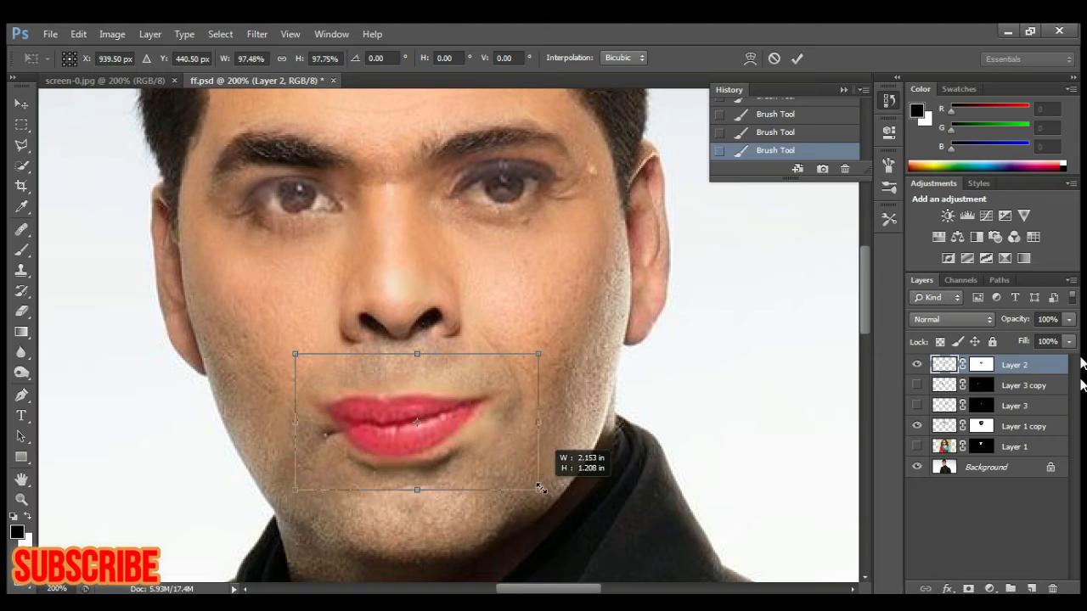
pyautogui.moveTo(484, 444); pyautogui.dragTo(474, 451)
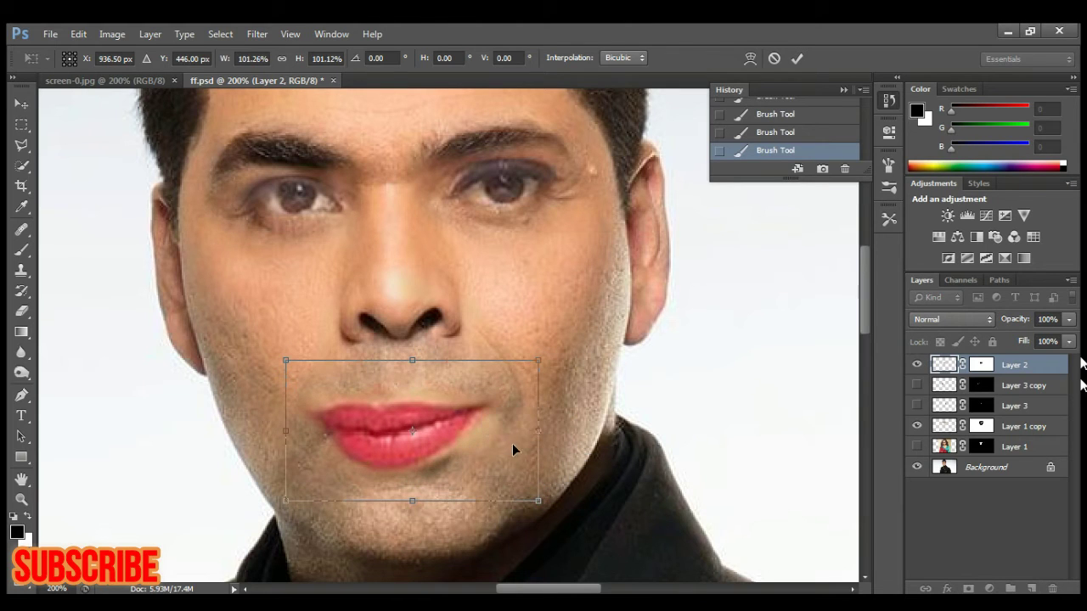
pyautogui.click(796, 58)
pyautogui.hotkey('ctrl', '-')
pyautogui.hotkey('ctrl', '-')
pyautogui.hotkey('ctrl', '-')
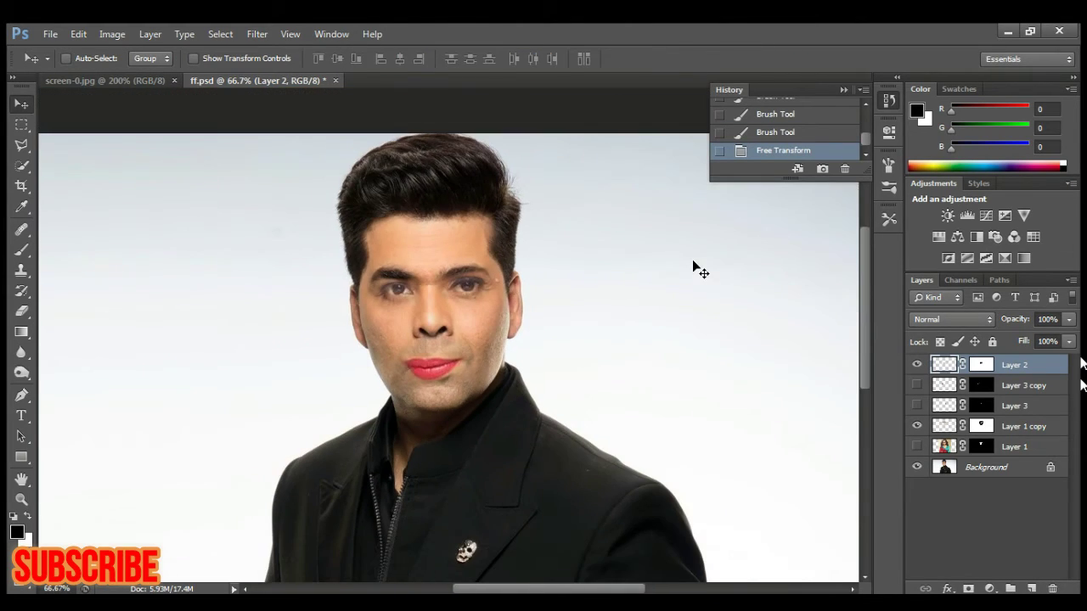
# Try a gradient fill and a solid colour fill layer, then discard both.
pyautogui.click(989, 588)
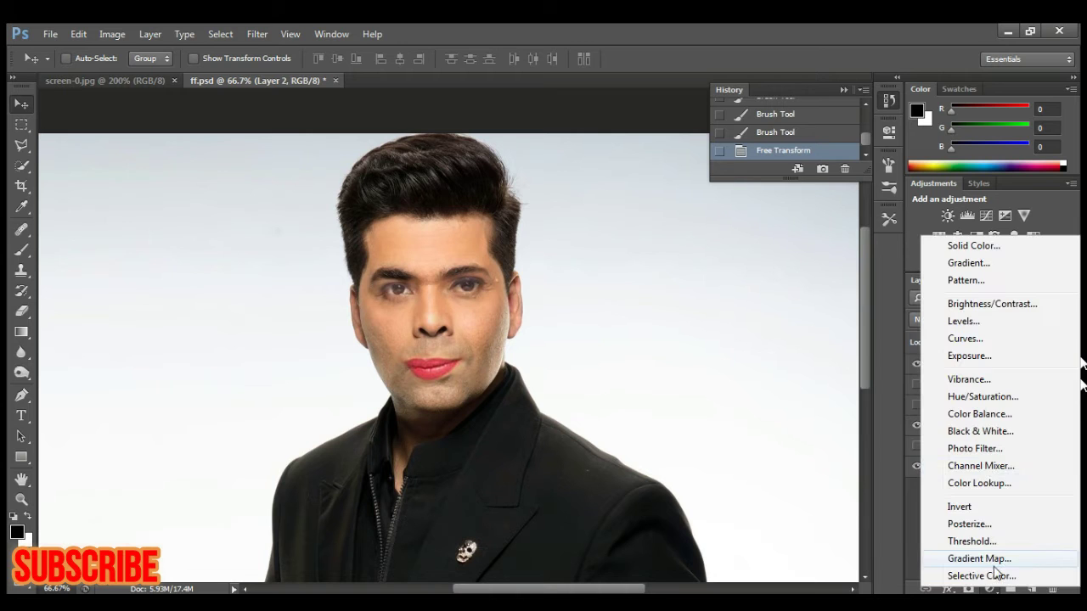
pyautogui.click(993, 262)
pyautogui.moveTo(678, 143); pyautogui.dragTo(686, 143)
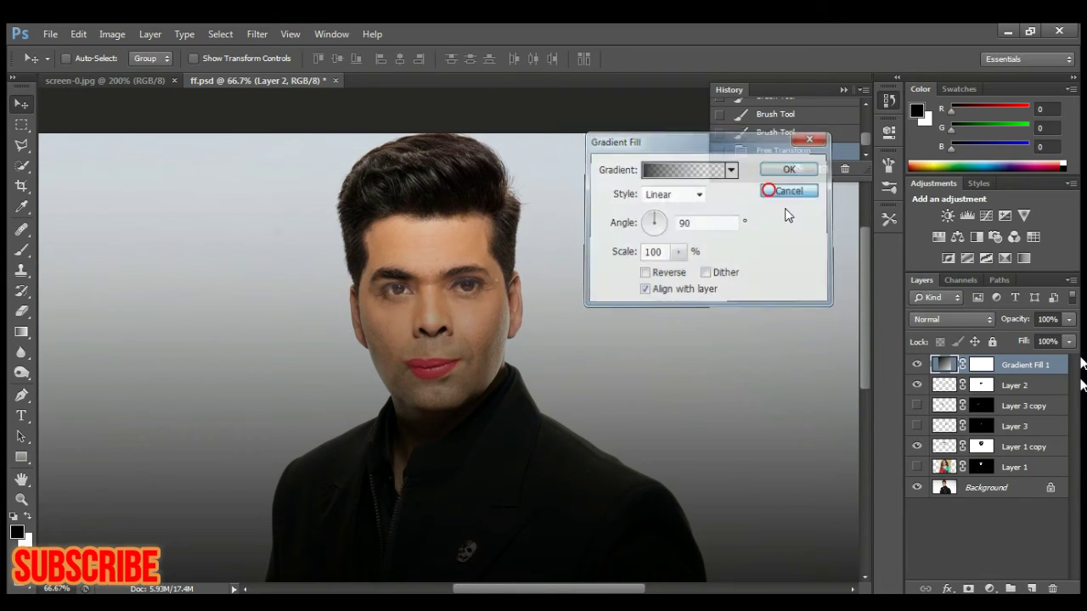
pyautogui.click(789, 190)
pyautogui.click(989, 589)
pyautogui.click(972, 246)
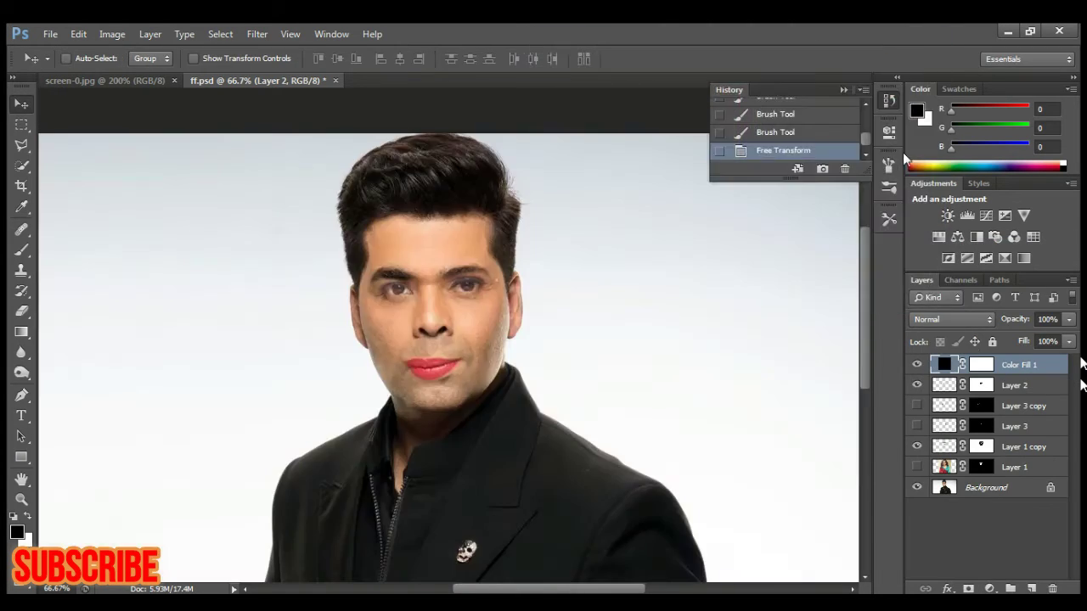
pyautogui.press('Delete')
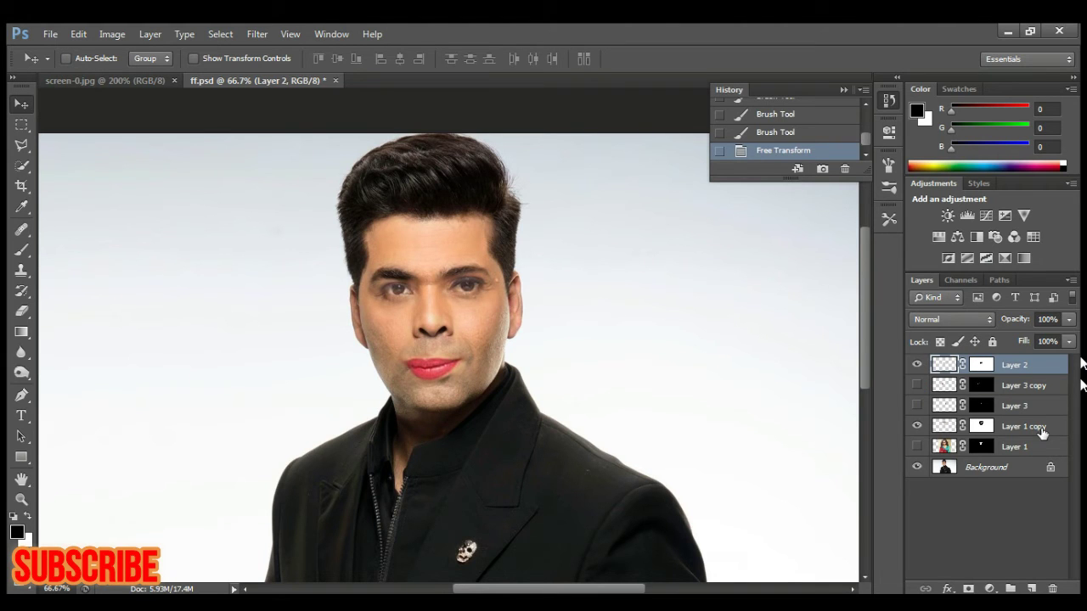
# Stamp visible layers into a new layer, add Levels with black input 10, then add Color Balance.
pyautogui.hotkey('ctrl', 'shift', 'alt', 'e')
pyautogui.click(989, 588)
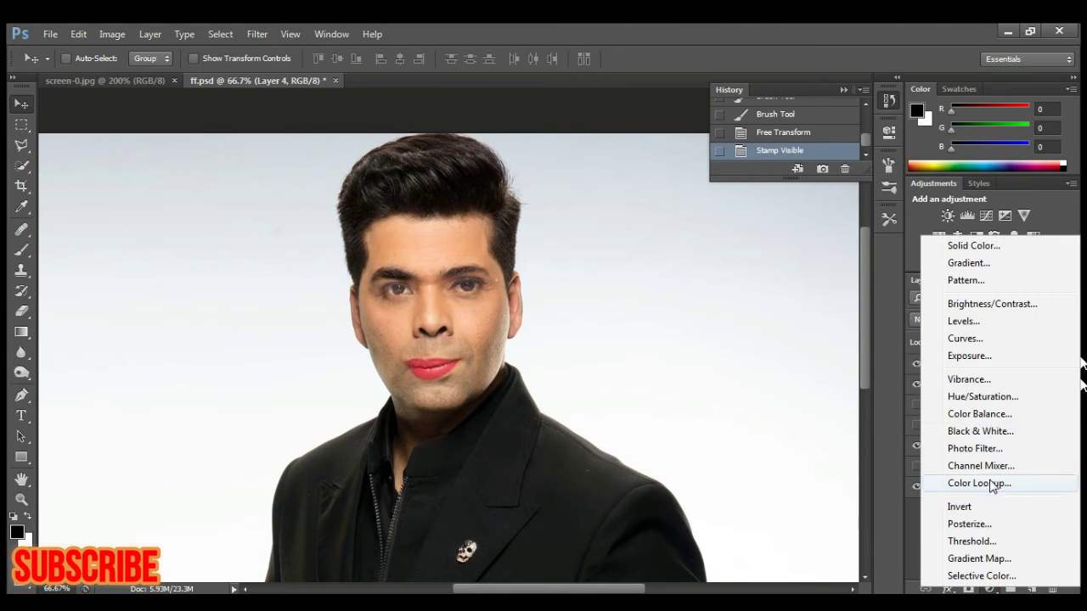
pyautogui.click(963, 320)
pyautogui.moveTo(687, 288); pyautogui.dragTo(700, 289)
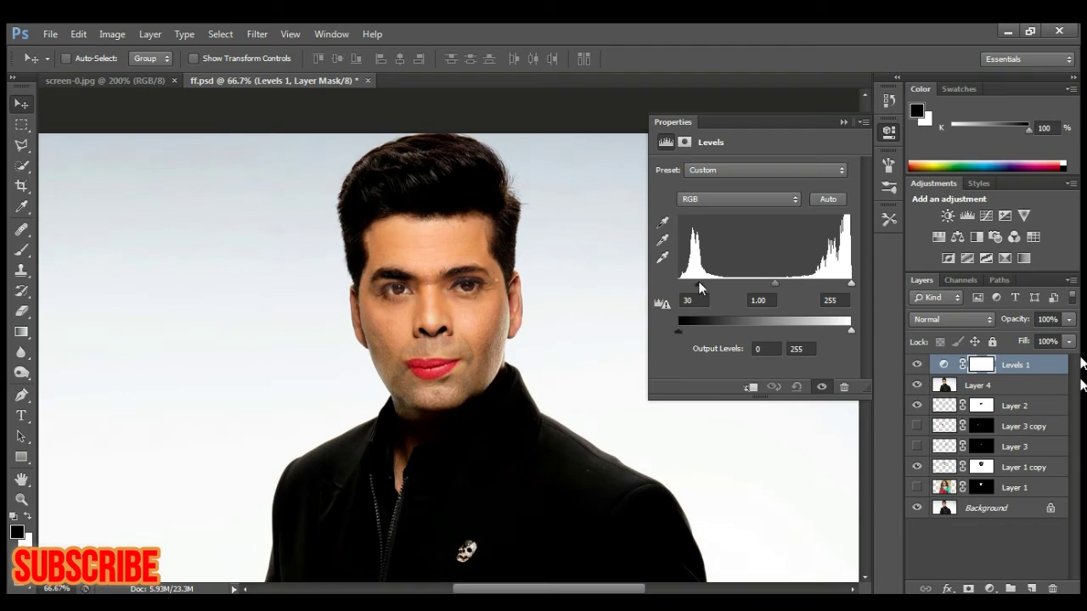
pyautogui.moveTo(774, 285); pyautogui.dragTo(775, 287)
pyautogui.moveTo(699, 292); pyautogui.dragTo(687, 291)
pyautogui.moveTo(852, 286); pyautogui.dragTo(858, 285)
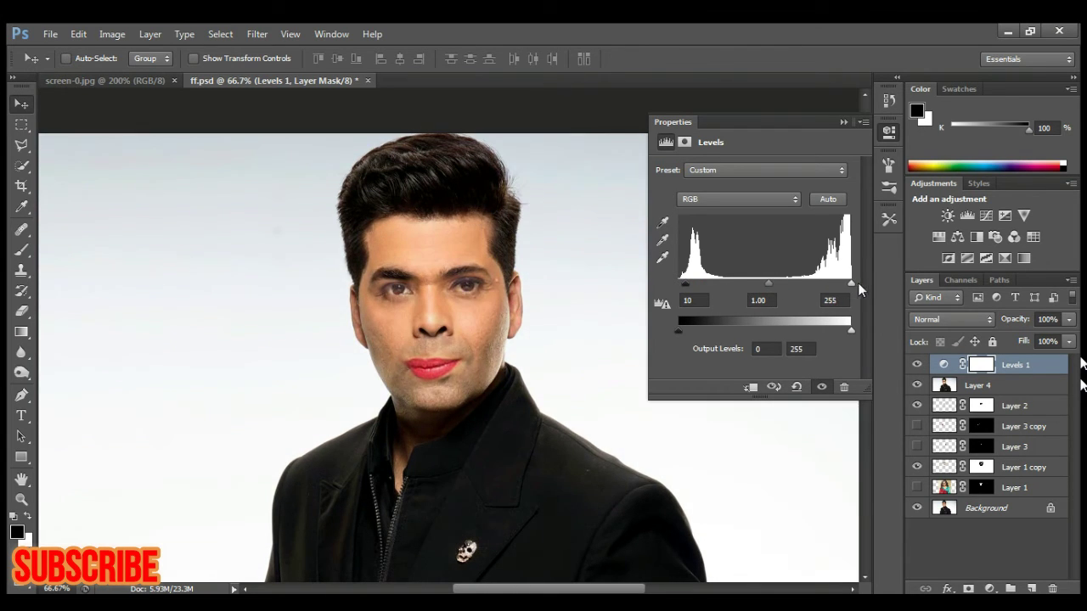
pyautogui.click(844, 123)
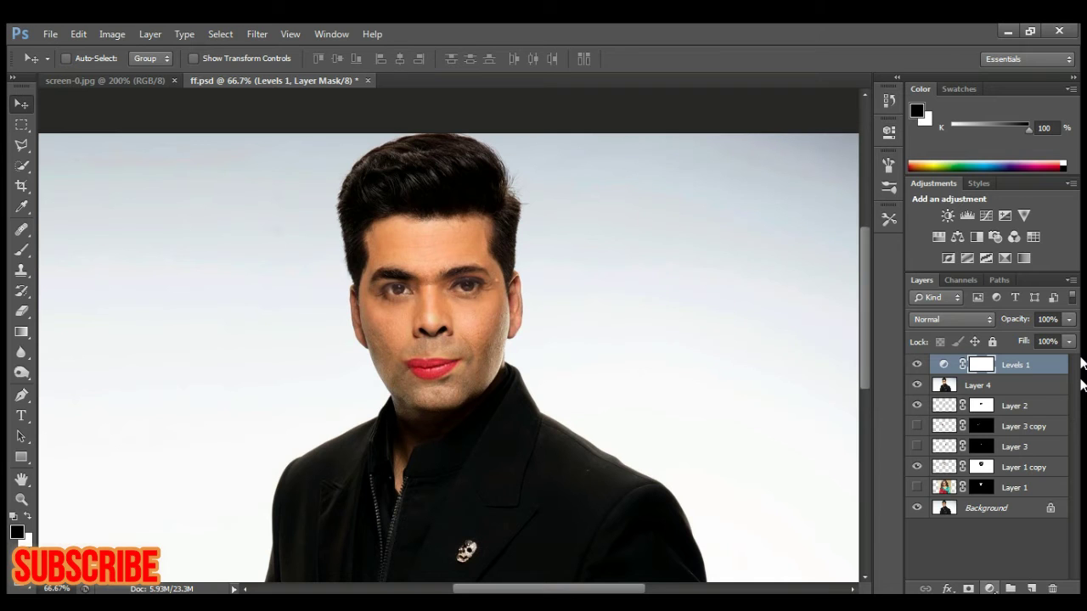
pyautogui.click(989, 589)
pyautogui.click(972, 417)
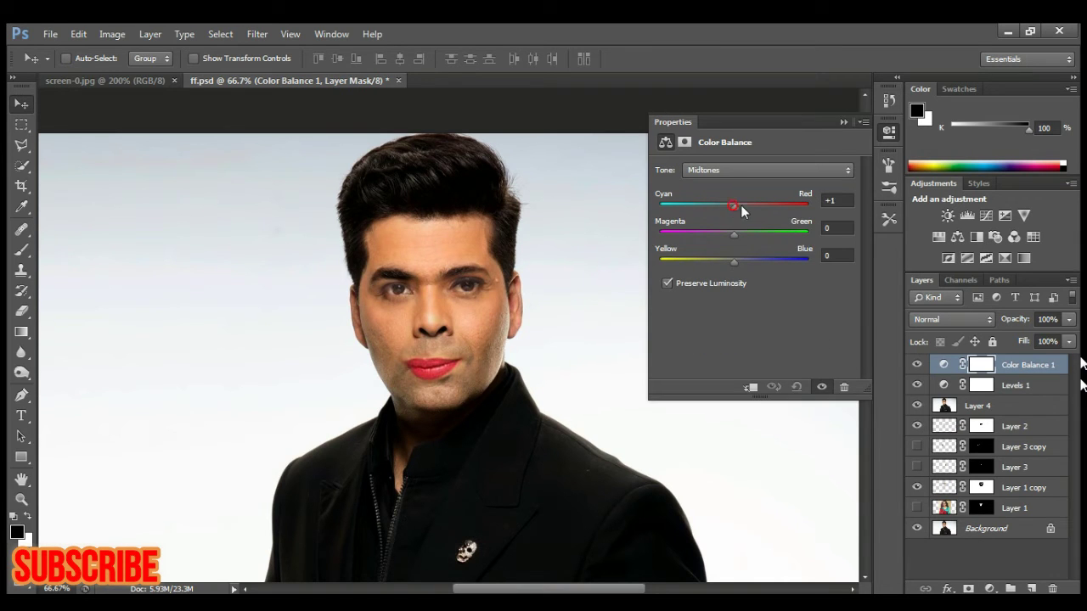
# Set Color Balance shadows to -20 cyan with yellow-blue 0, and highlights to +17 red.
pyautogui.moveTo(753, 206); pyautogui.dragTo(735, 263)
pyautogui.click(732, 170)
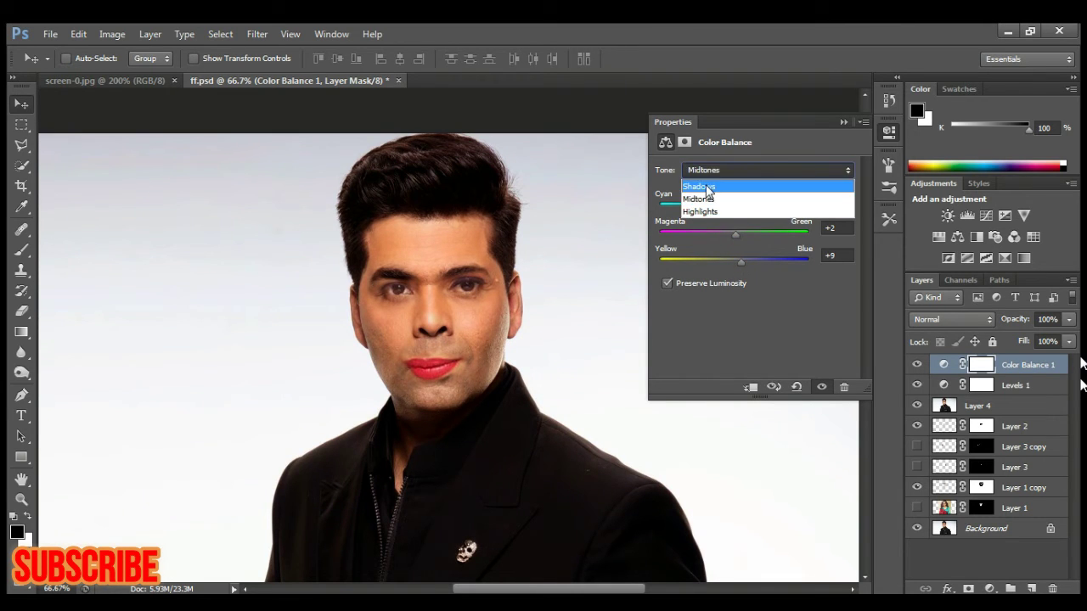
pyautogui.moveTo(734, 205)
pyautogui.mouseDown()
pyautogui.moveTo(718, 205)
pyautogui.moveTo(732, 234)
pyautogui.mouseUp()
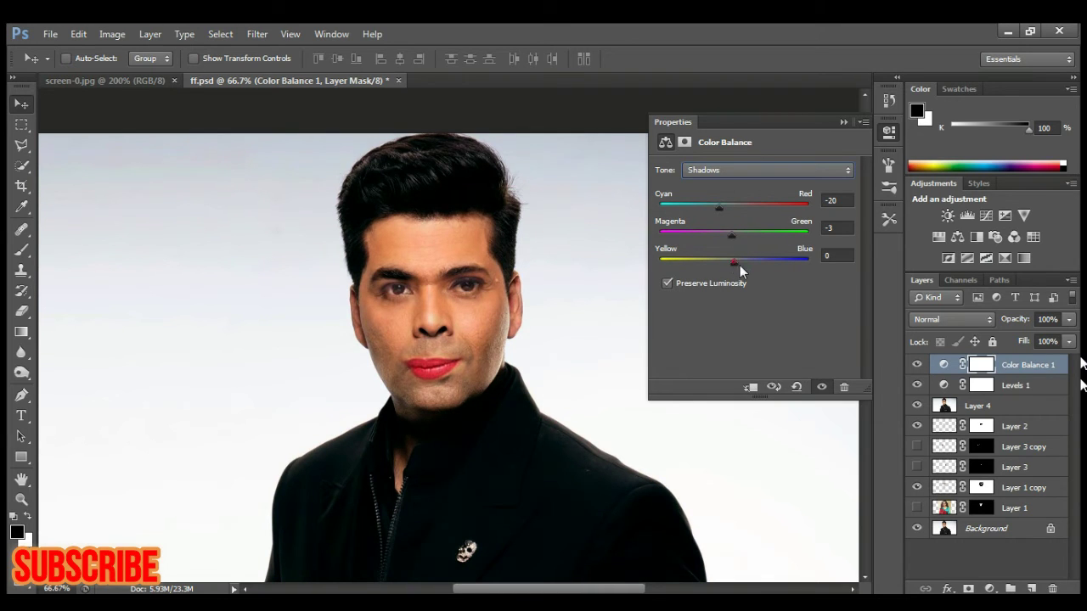
pyautogui.click(832, 256)
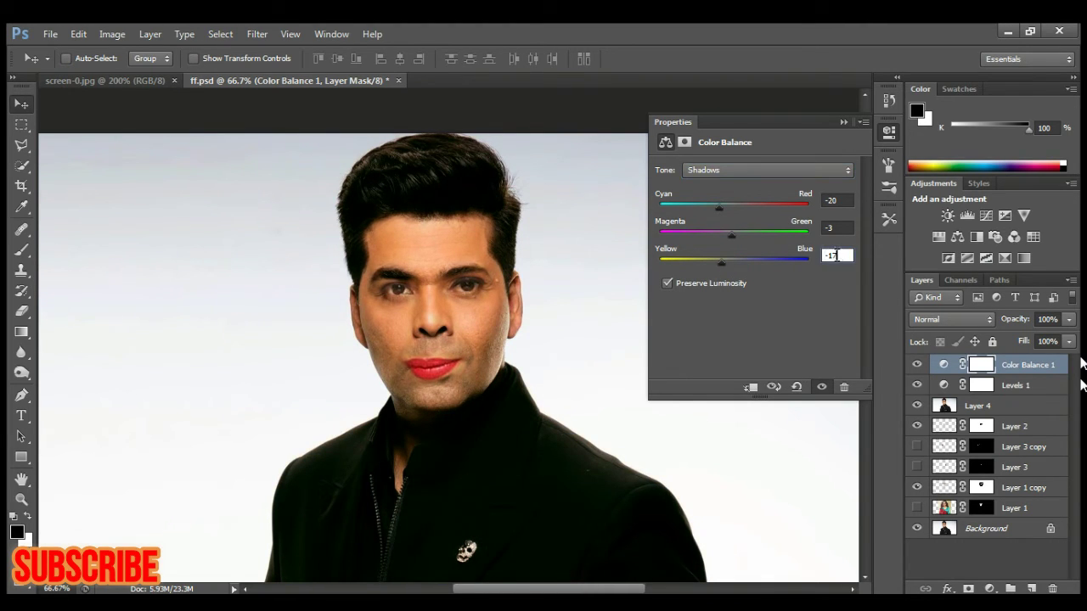
pyautogui.write('0')
pyautogui.hotkey('shift', 'Tab')
pyautogui.write('0')
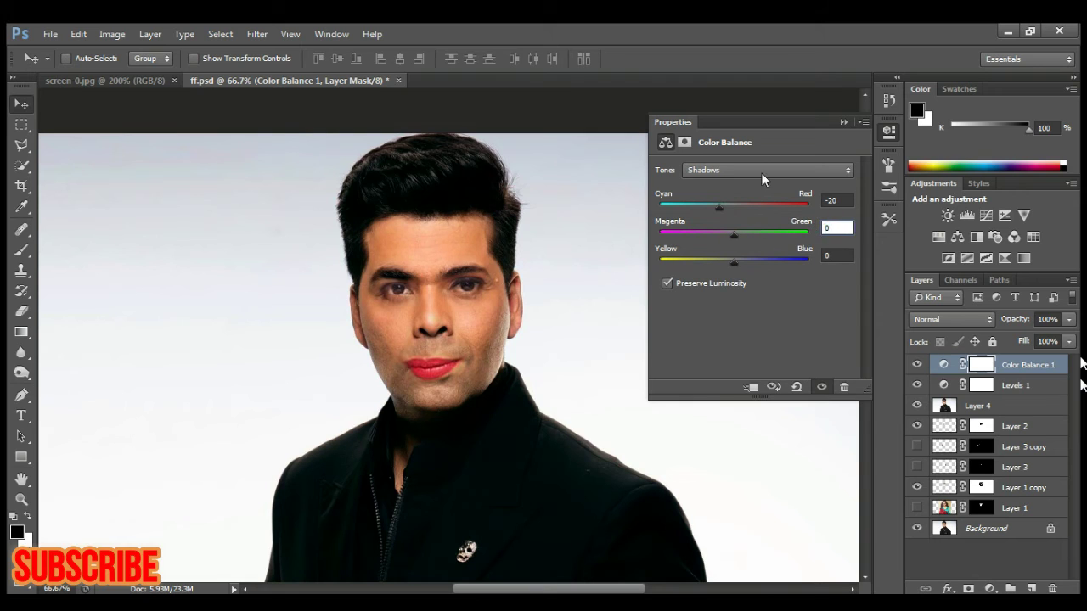
pyautogui.click(762, 174)
pyautogui.click(720, 214)
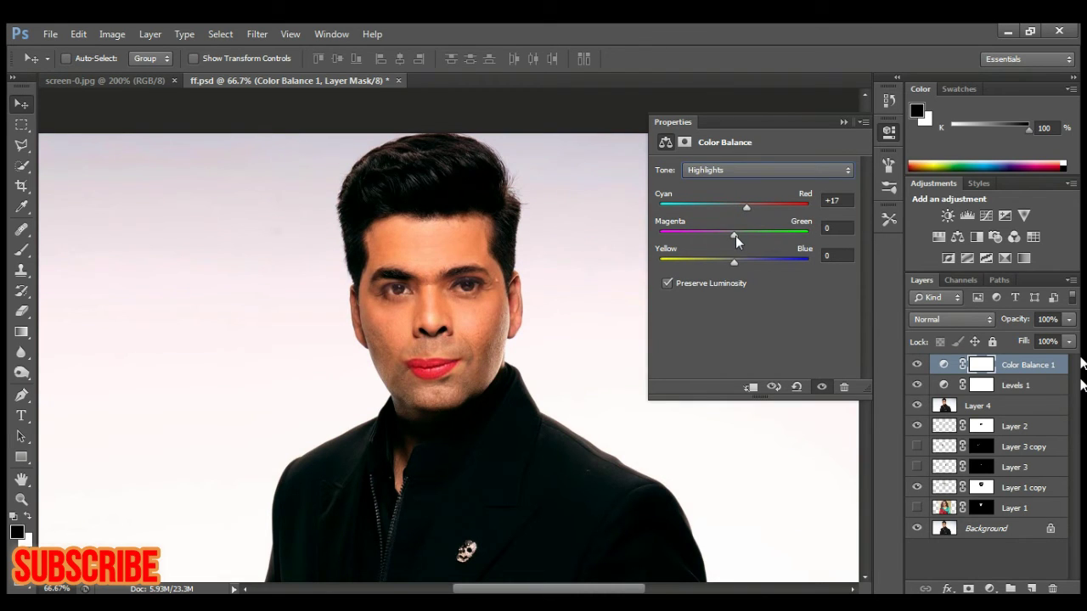
pyautogui.moveTo(735, 234); pyautogui.dragTo(731, 235)
pyautogui.click(845, 124)
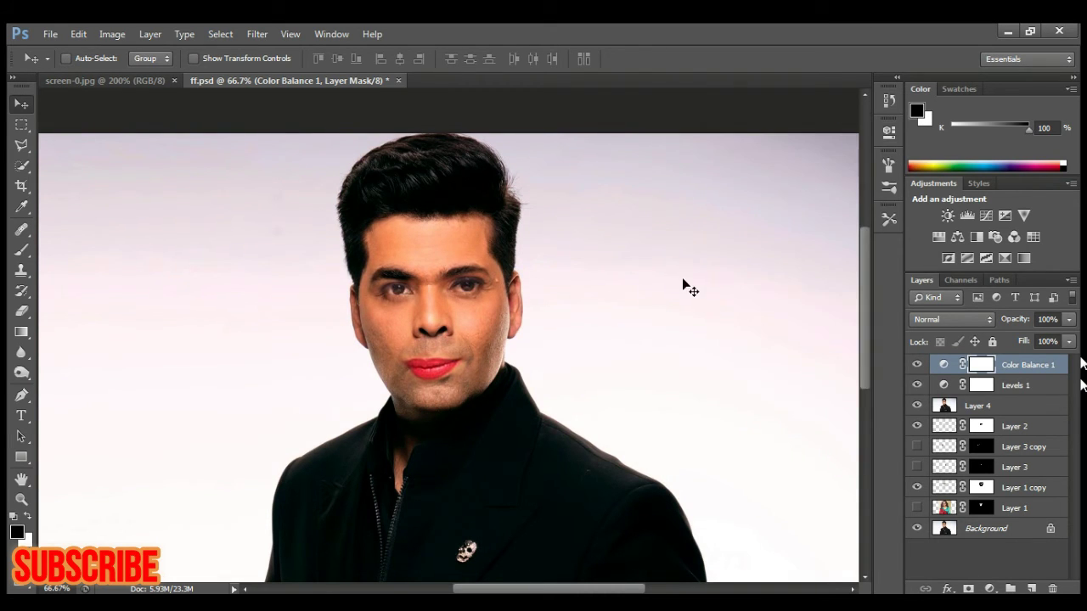
# Move Layer 1 copy to the top in Soft Light mode and compare it hidden versus shown.
pyautogui.scroll(3, 684, 284)
pyautogui.scroll(-2, 692, 281)
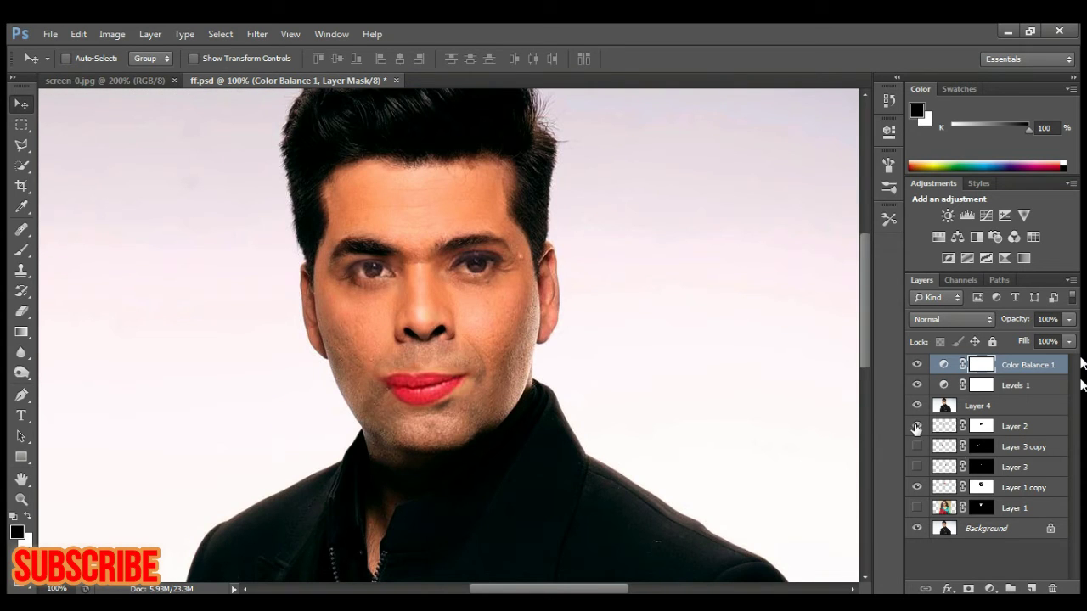
pyautogui.moveTo(1019, 487); pyautogui.dragTo(1019, 363)
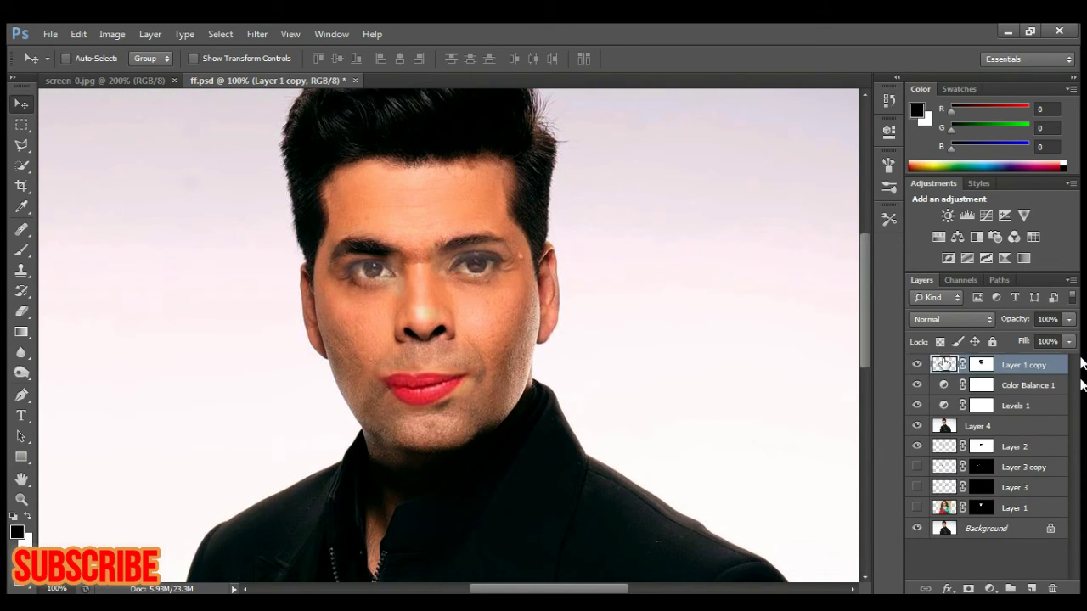
pyautogui.click(951, 319)
pyautogui.click(937, 231)
pyautogui.click(916, 366)
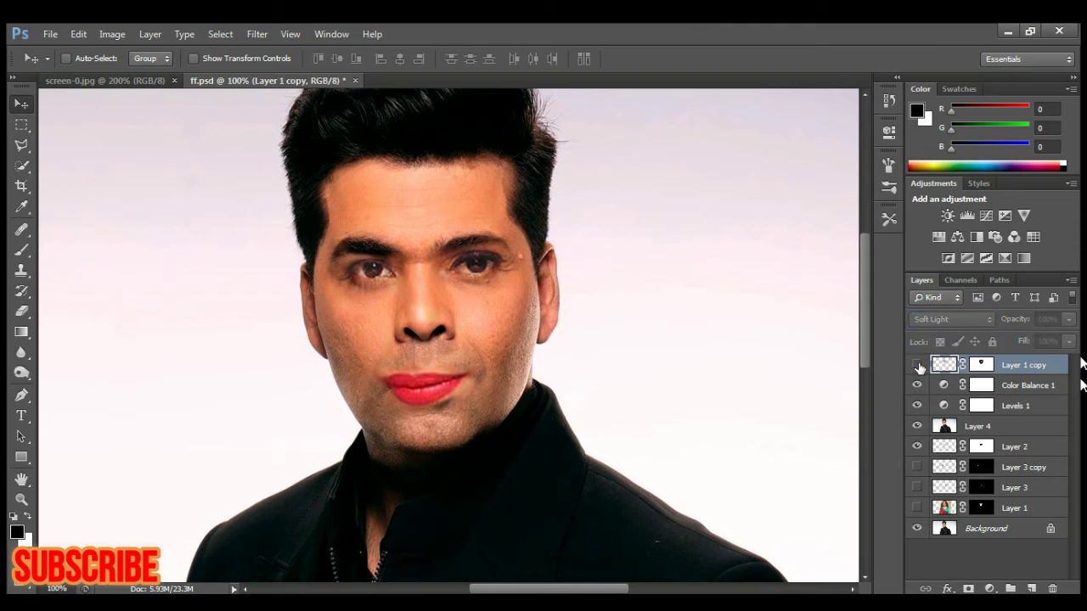
pyautogui.click(917, 366)
pyautogui.hotkey('ctrl', '-')
pyautogui.hotkey('ctrl', '-')
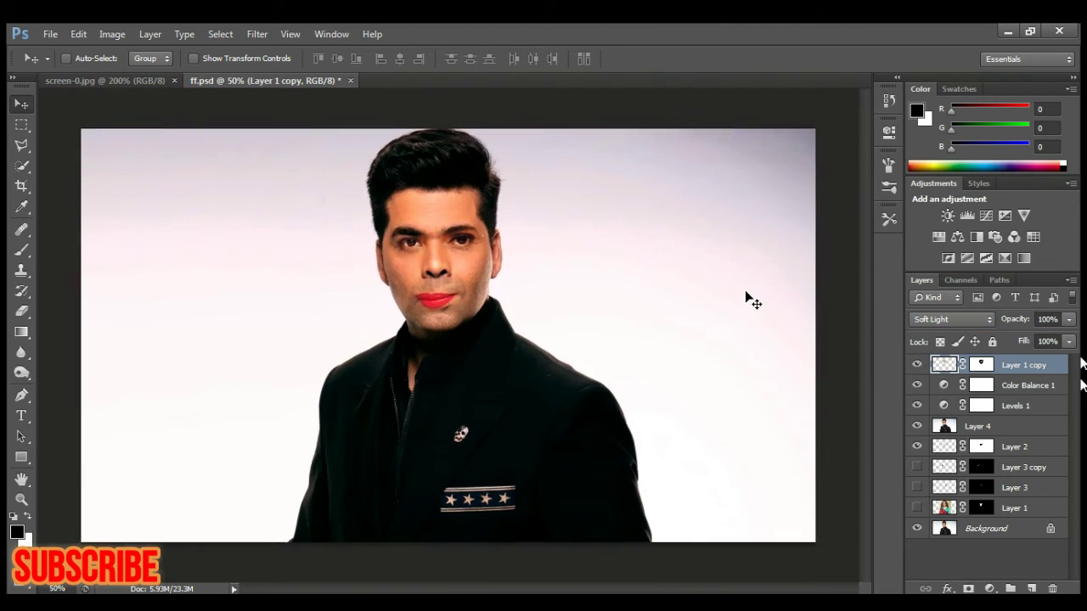
# Type a 72 pt caption reading KARAN ZOHAR / X / KANGANA RANAUT at upper left.
pyautogui.click(21, 416)
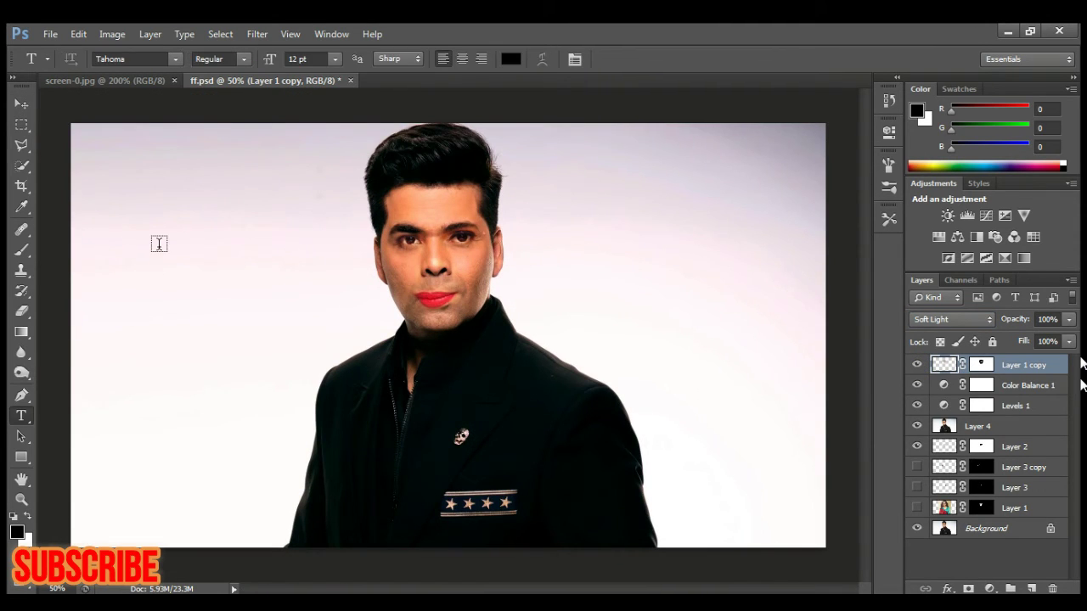
pyautogui.click(156, 243)
pyautogui.click(336, 59)
pyautogui.click(329, 323)
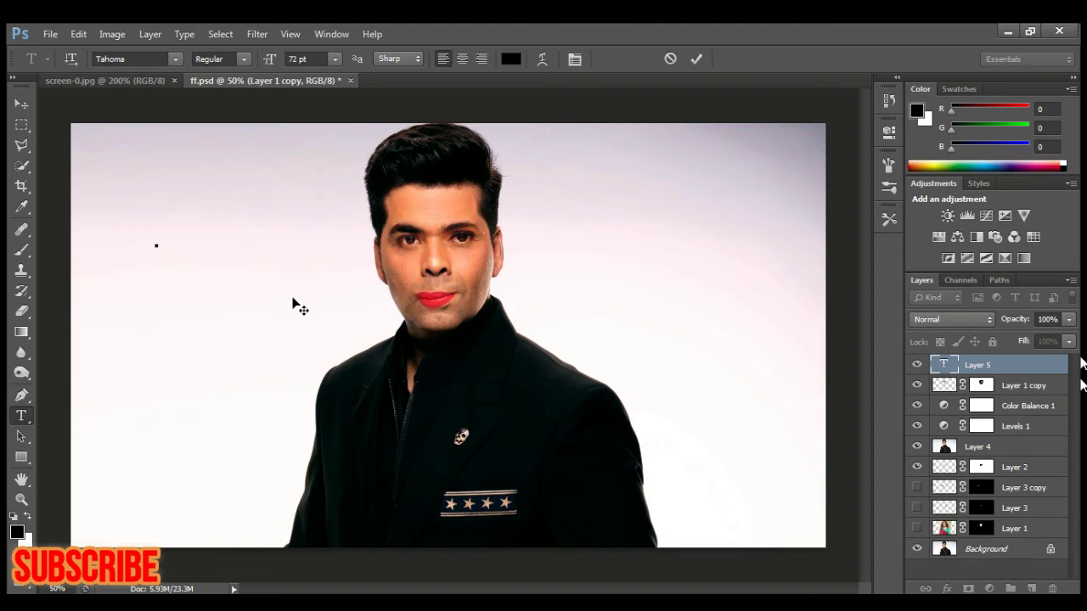
pyautogui.write('karan')
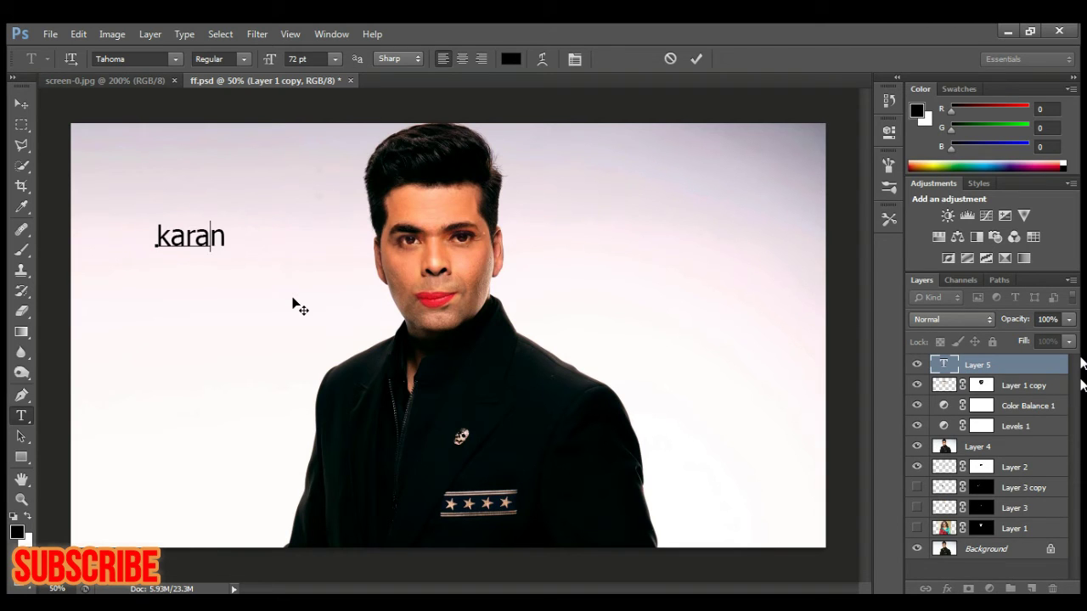
pyautogui.press('BackSpace')
pyautogui.press('BackSpace')
pyautogui.press('BackSpace')
pyautogui.write('KARAN')
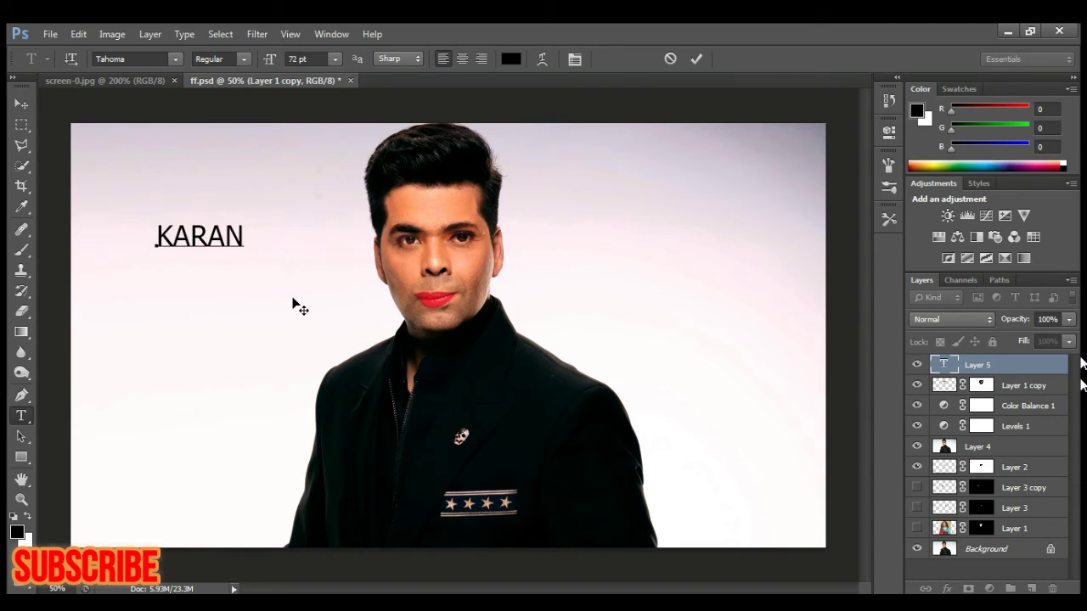
pyautogui.write(' ZOHAR')
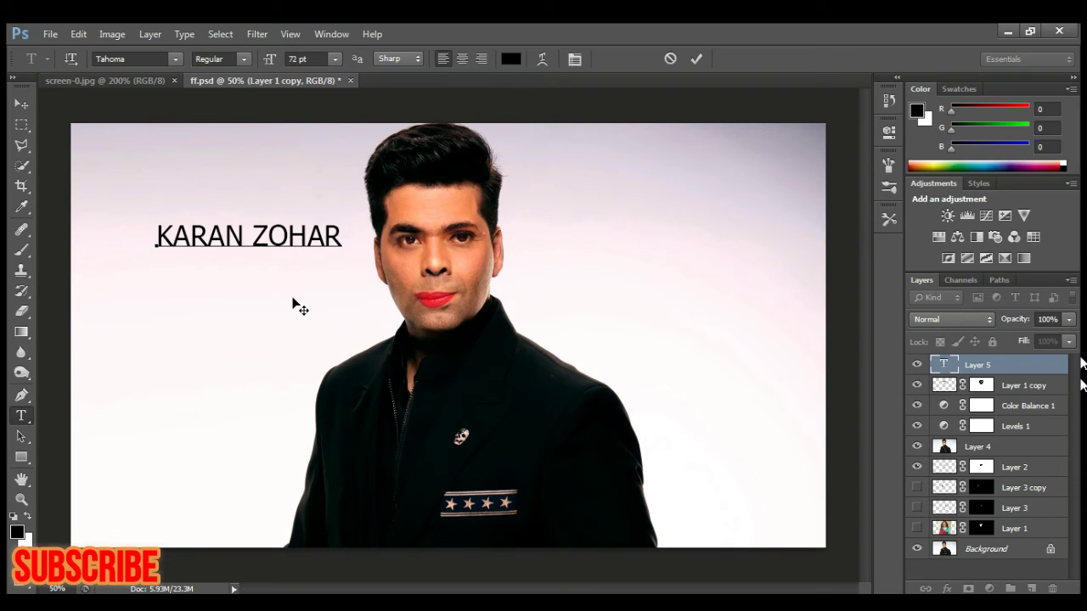
pyautogui.write(' X')
pyautogui.press('BackSpace')
pyautogui.press('BackSpace')
pyautogui.press('Return')
pyautogui.write('KANGAN')
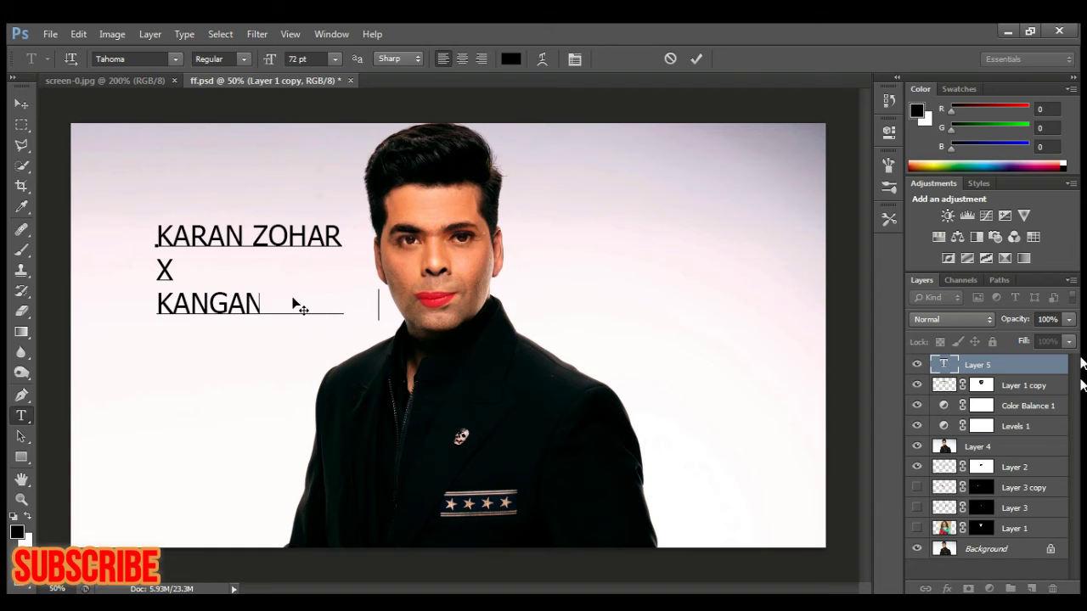
pyautogui.write('A RANAUT')
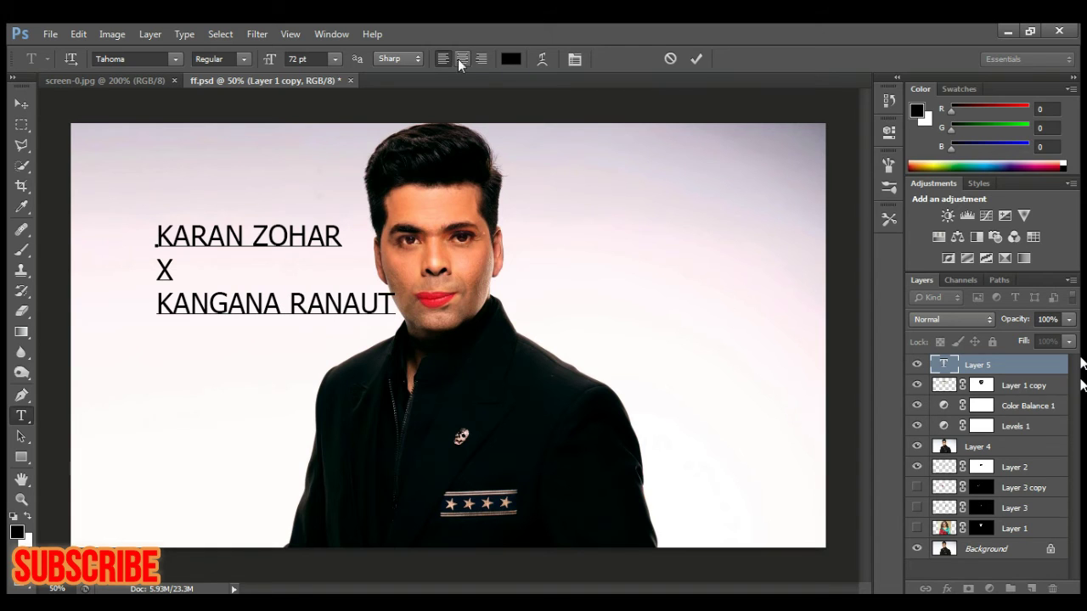
# Centre-align the caption lines, commit the text, and shift the block slightly down and right.
pyautogui.click(462, 59)
pyautogui.hotkey('ctrl', 'a')
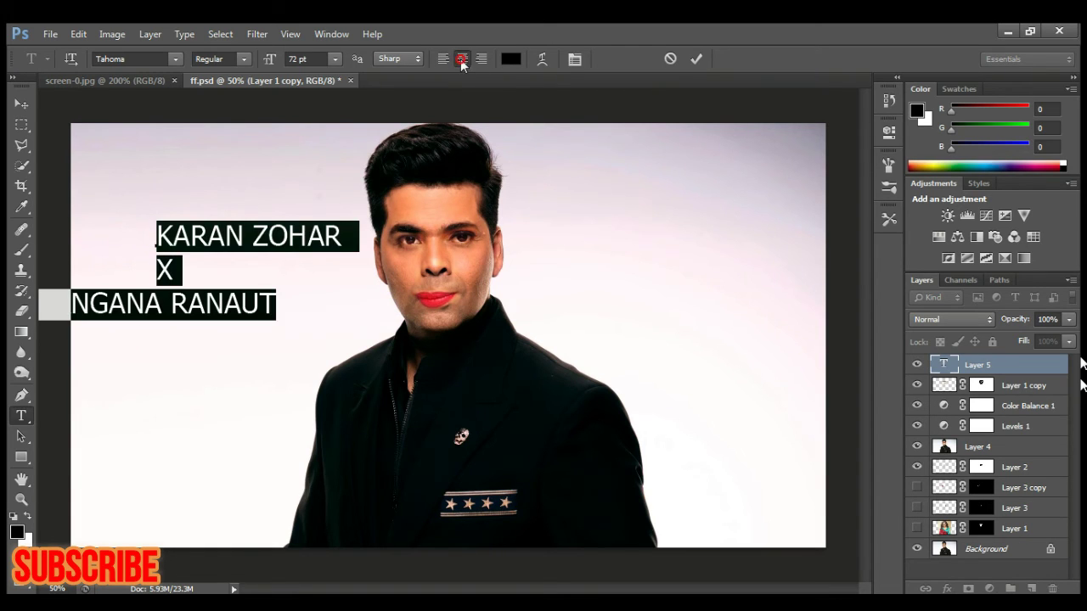
pyautogui.hotkey('ctrl', 'Return')
pyautogui.press('v')
pyautogui.moveTo(153, 237); pyautogui.dragTo(198, 261)
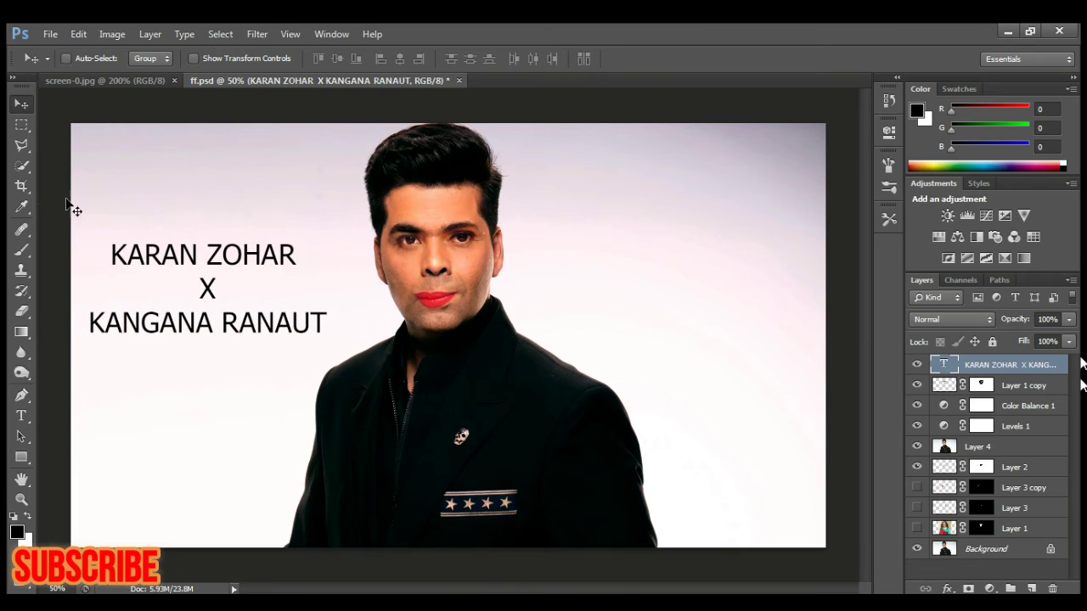
pyautogui.click(21, 417)
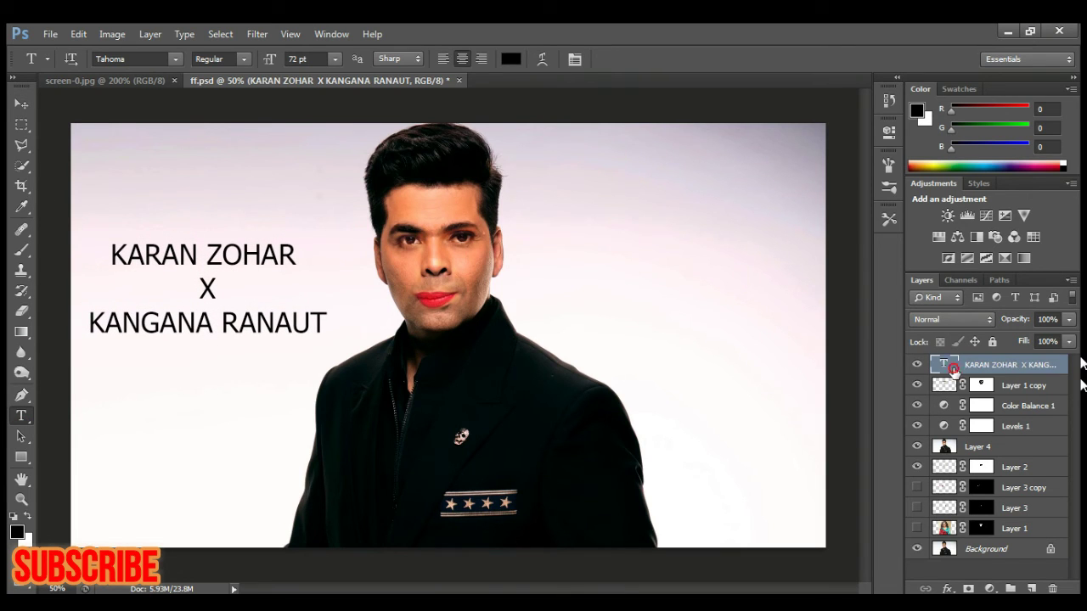
# Set all three caption lines in Impact and drag the caption to the right of the face.
pyautogui.moveTo(325, 323); pyautogui.dragTo(136, 284)
pyautogui.moveTo(110, 247); pyautogui.dragTo(327, 335)
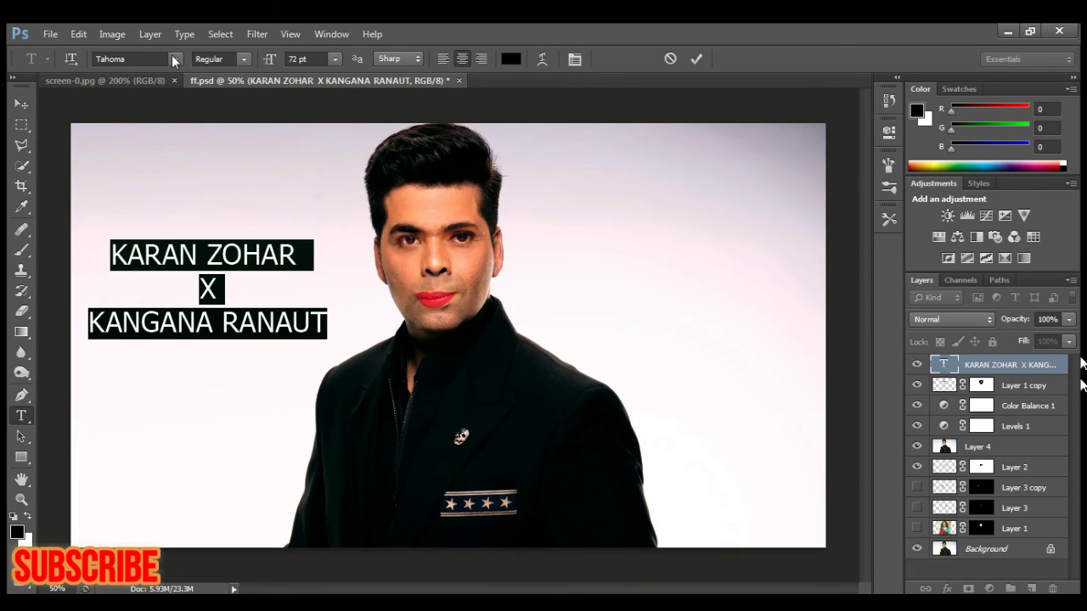
pyautogui.click(176, 58)
pyautogui.click(110, 59)
pyautogui.write('Impact')
pyautogui.click(176, 59)
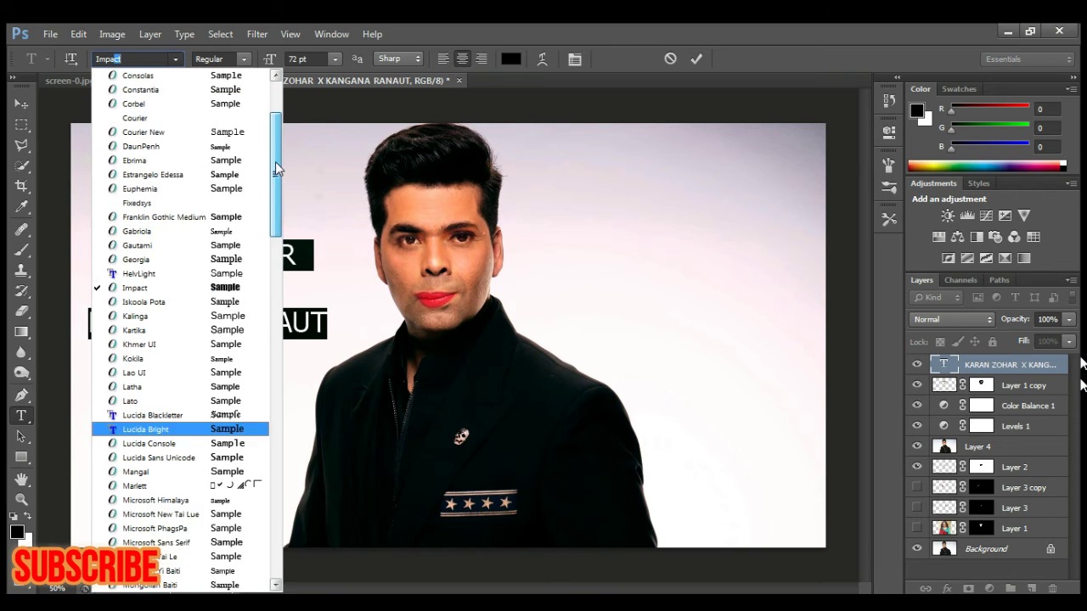
pyautogui.moveTo(275, 162)
pyautogui.mouseDown()
pyautogui.moveTo(275, 244)
pyautogui.moveTo(272, 188)
pyautogui.mouseUp()
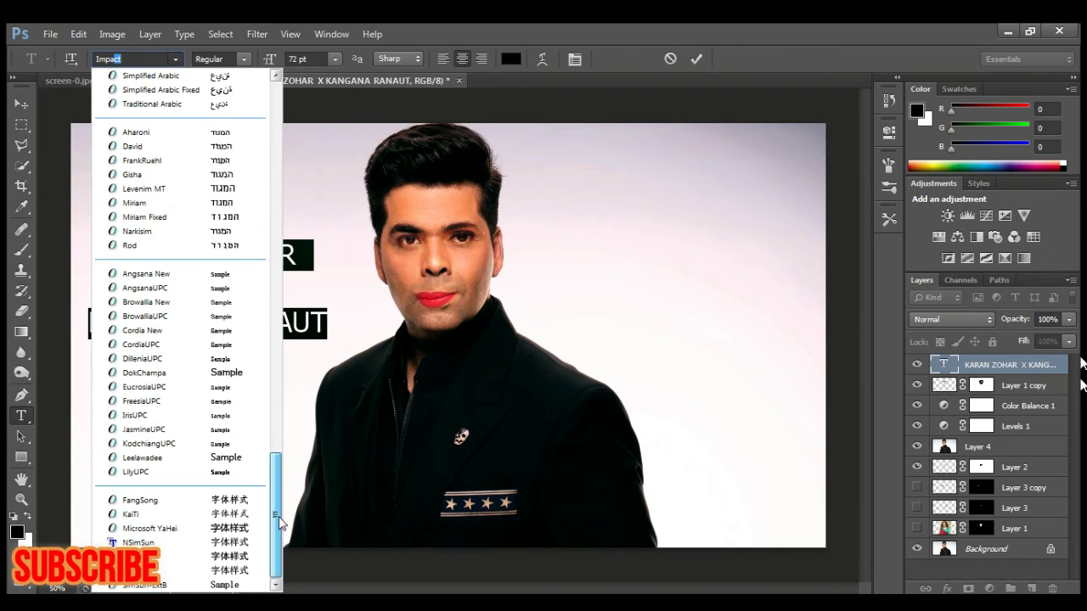
pyautogui.click(229, 188)
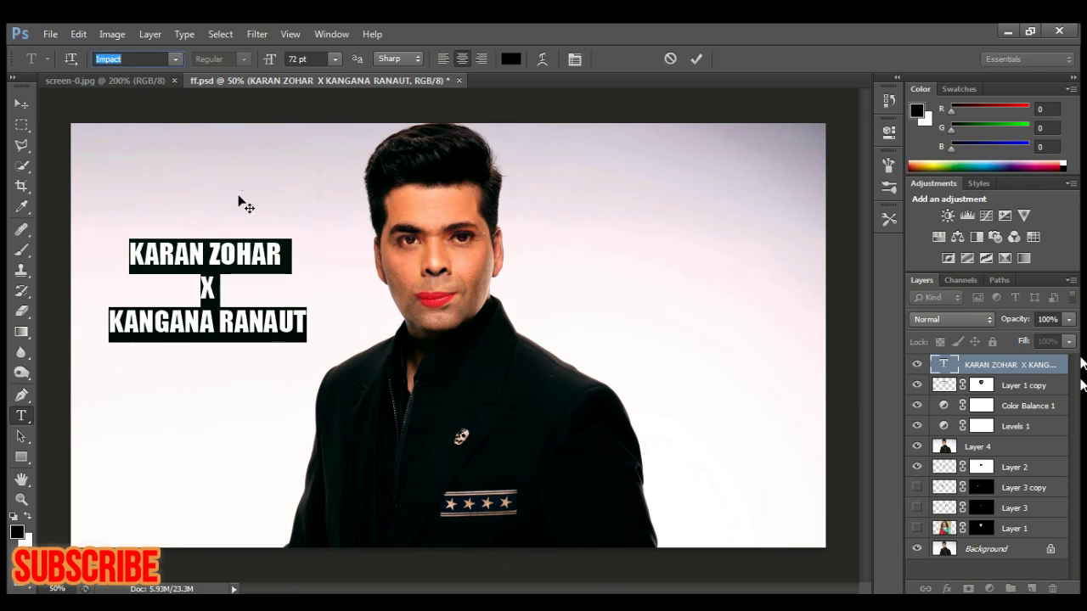
pyautogui.click(696, 58)
pyautogui.press('v')
pyautogui.moveTo(219, 270)
pyautogui.mouseDown()
pyautogui.moveTo(715, 262)
pyautogui.moveTo(676, 248)
pyautogui.mouseUp()
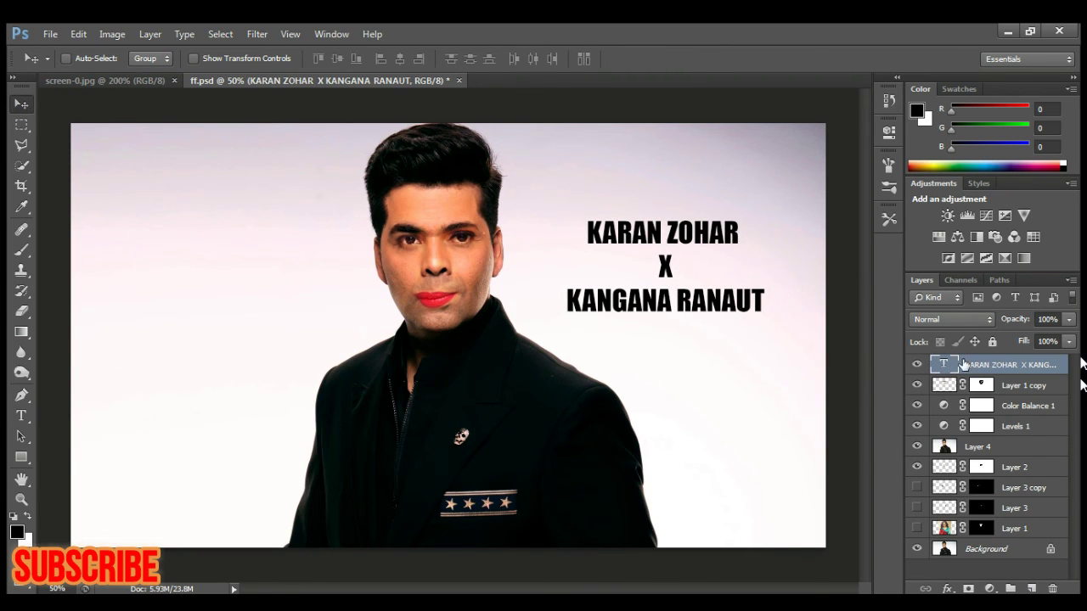
# Give the caption a coral red Color Overlay in Blending Options, then move it to the left.
pyautogui.rightClick(964, 363)
pyautogui.click(760, 221)
pyautogui.moveTo(774, 83); pyautogui.dragTo(261, 82)
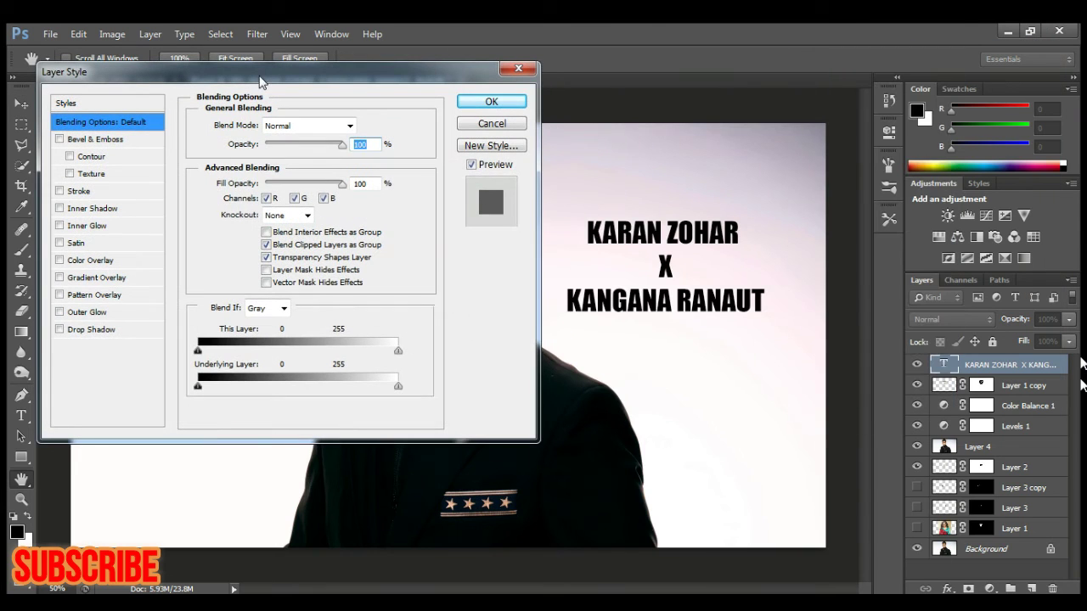
pyautogui.click(60, 260)
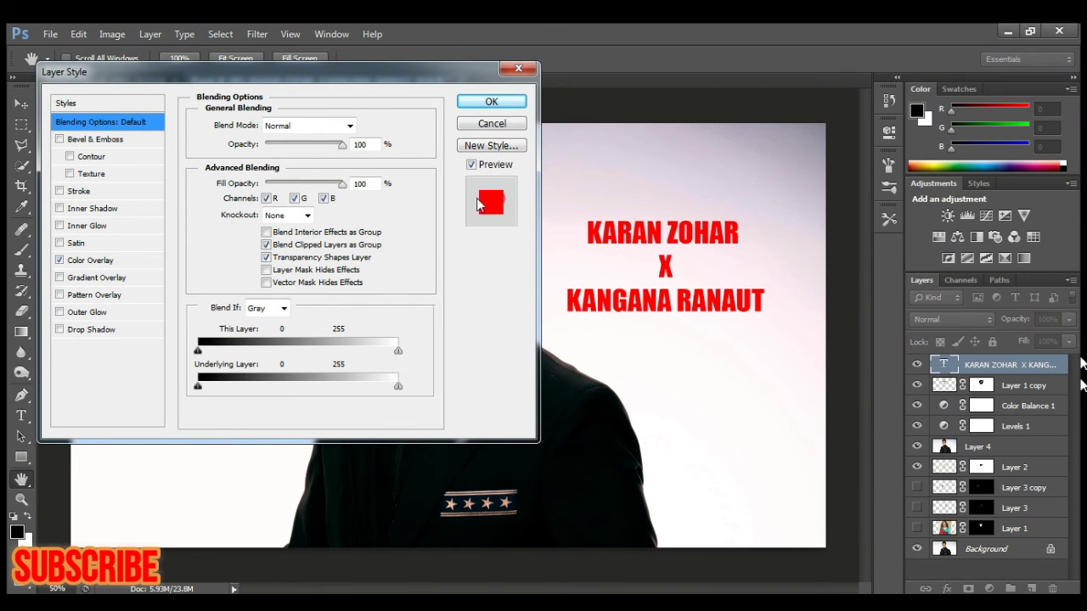
pyautogui.click(107, 260)
pyautogui.click(360, 125)
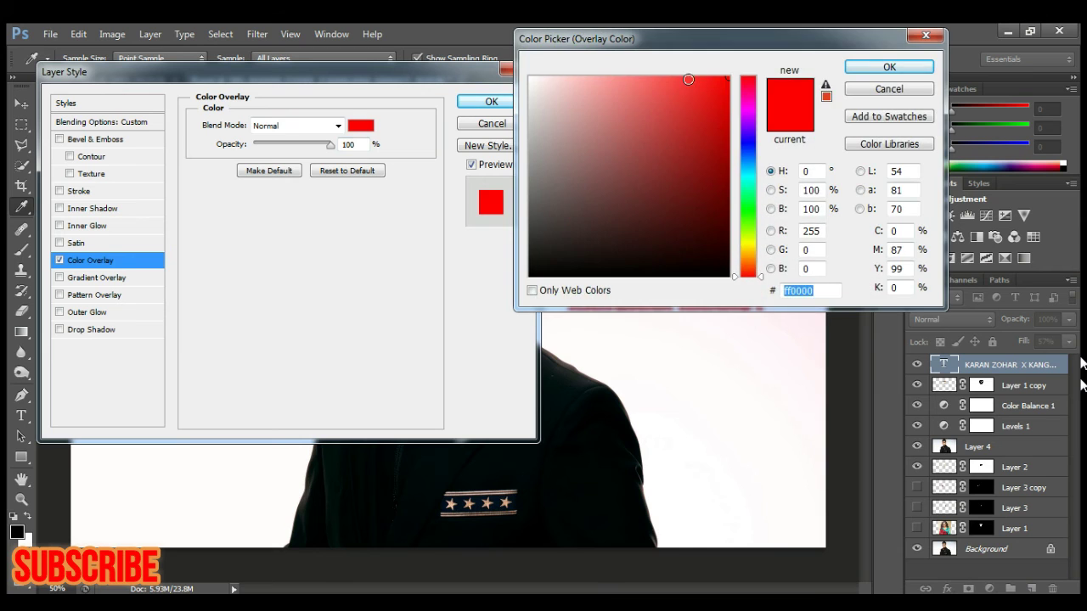
pyautogui.click(654, 82)
pyautogui.click(890, 66)
pyautogui.click(491, 101)
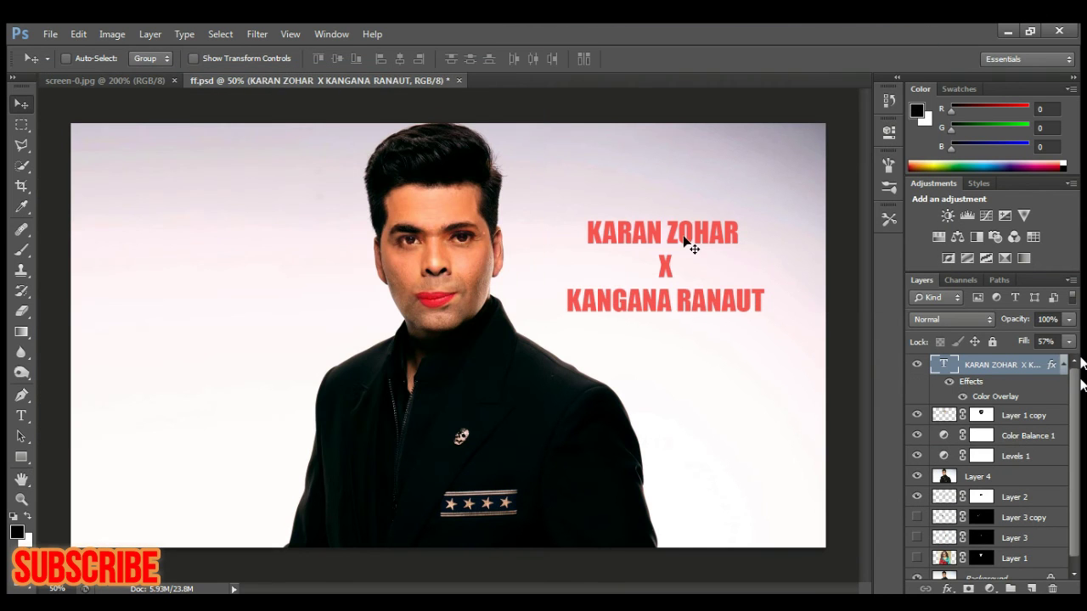
pyautogui.moveTo(688, 244); pyautogui.dragTo(228, 277)
# Add a drop shadow, black stroke and gradient overlay to the caption, turning off Color Overlay.
pyautogui.rightClick(941, 367)
pyautogui.click(738, 223)
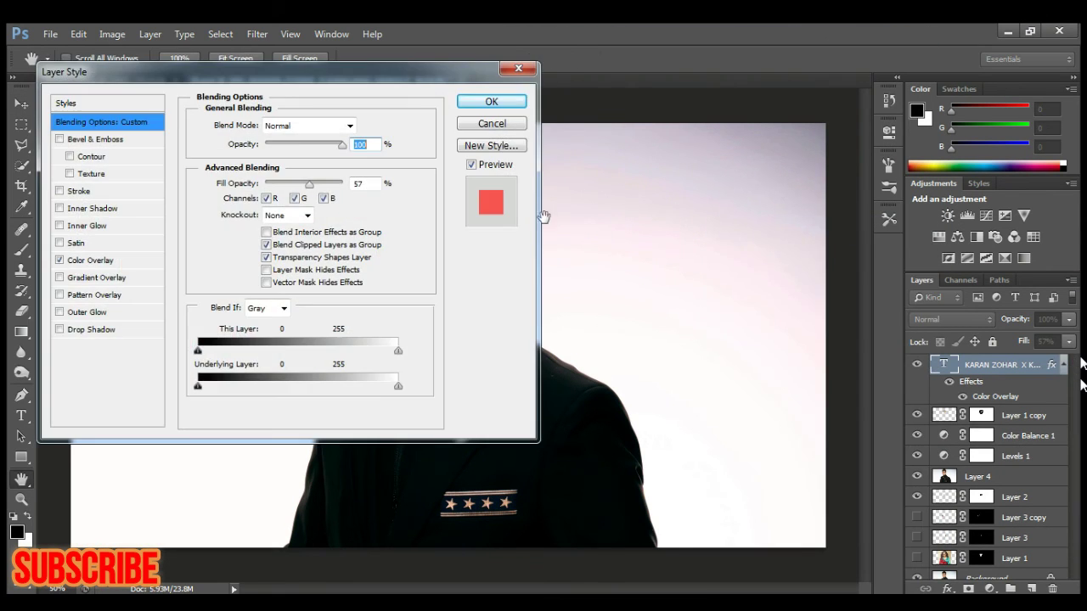
pyautogui.moveTo(413, 63); pyautogui.dragTo(846, 60)
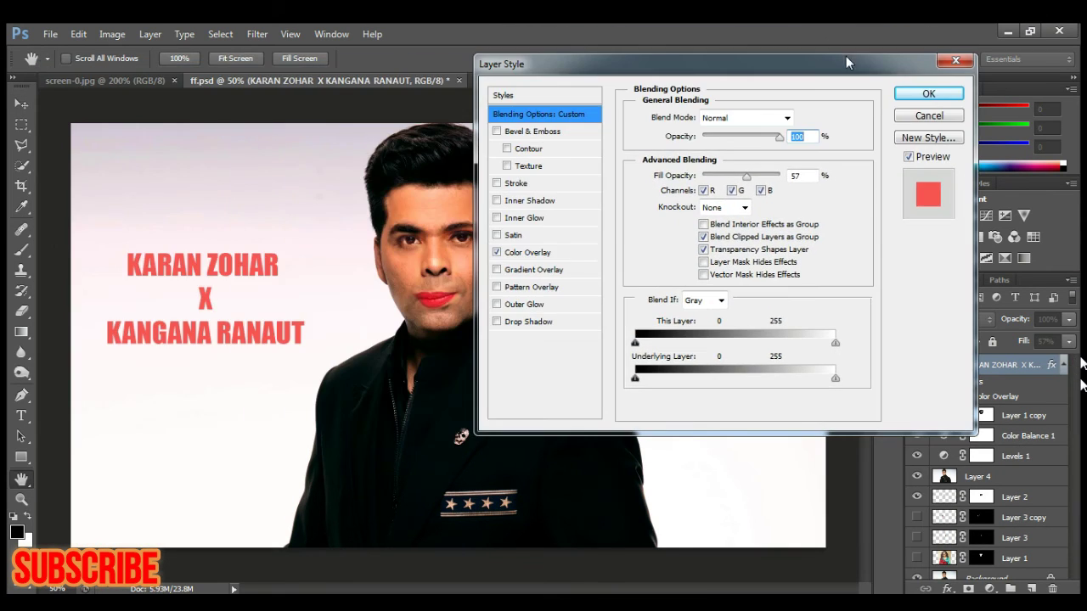
pyautogui.click(522, 201)
pyautogui.click(522, 321)
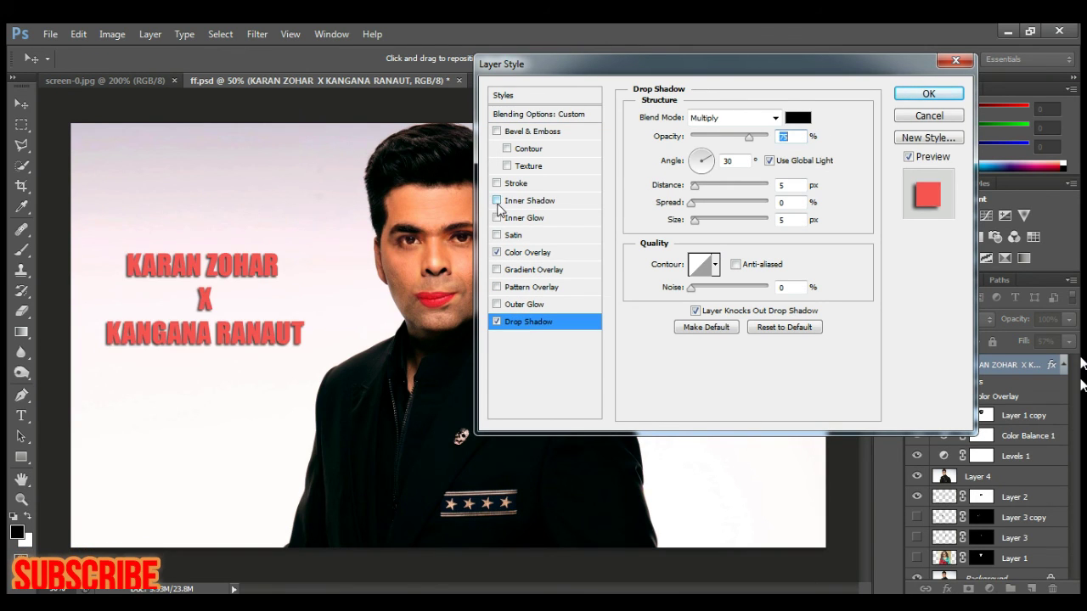
pyautogui.click(496, 200)
pyautogui.click(515, 184)
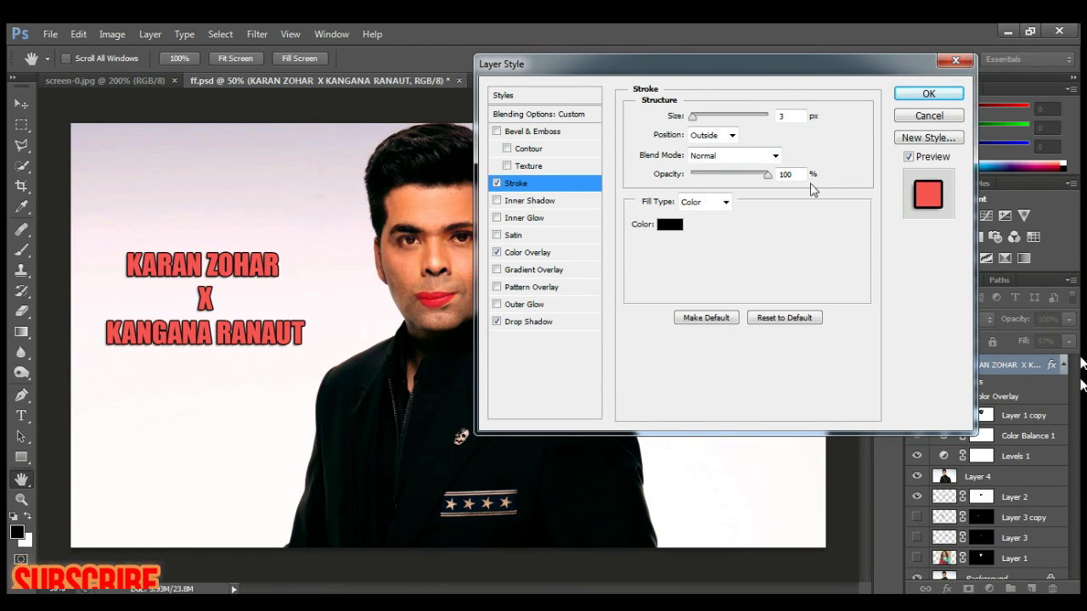
pyautogui.click(524, 253)
pyautogui.click(499, 269)
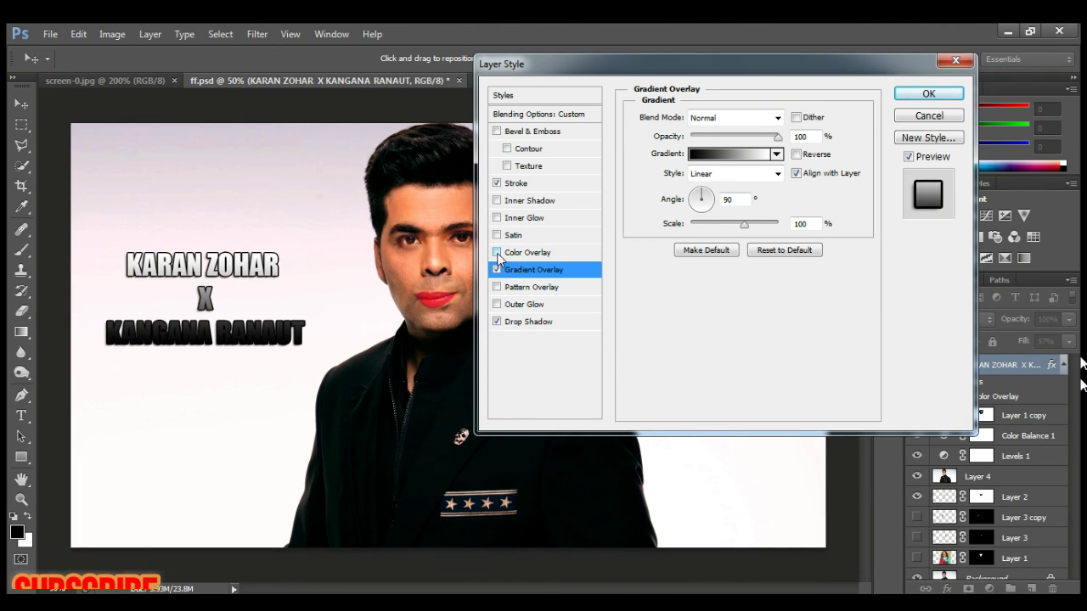
# Use the Chrome gradient preset, apply the caption styles, nudge the caption, then save.
pyautogui.click(755, 163)
pyautogui.click(683, 169)
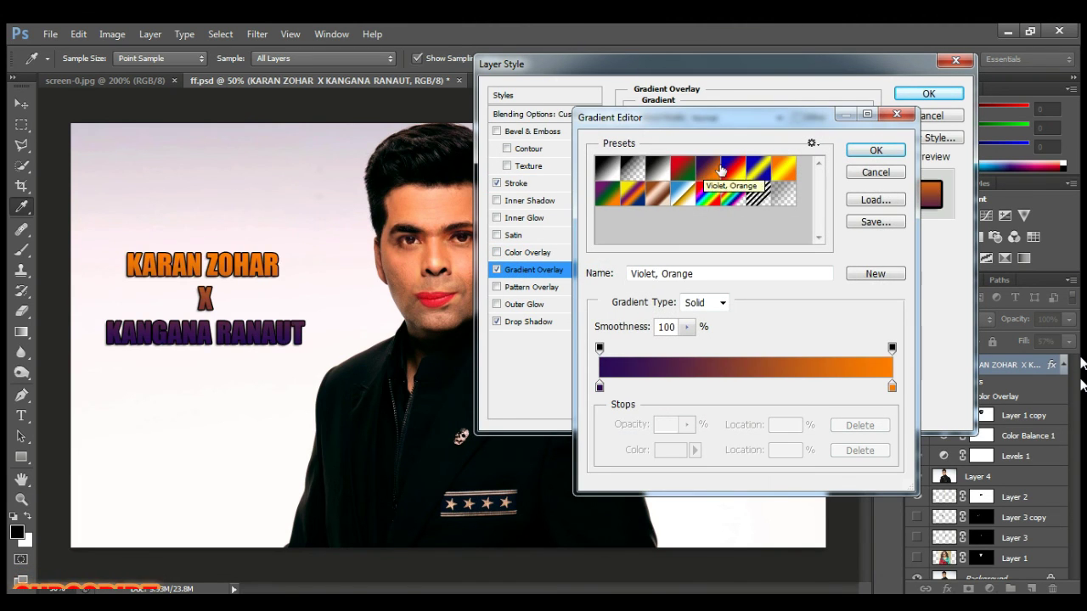
pyautogui.click(733, 169)
pyautogui.click(632, 195)
pyautogui.doubleClick(683, 195)
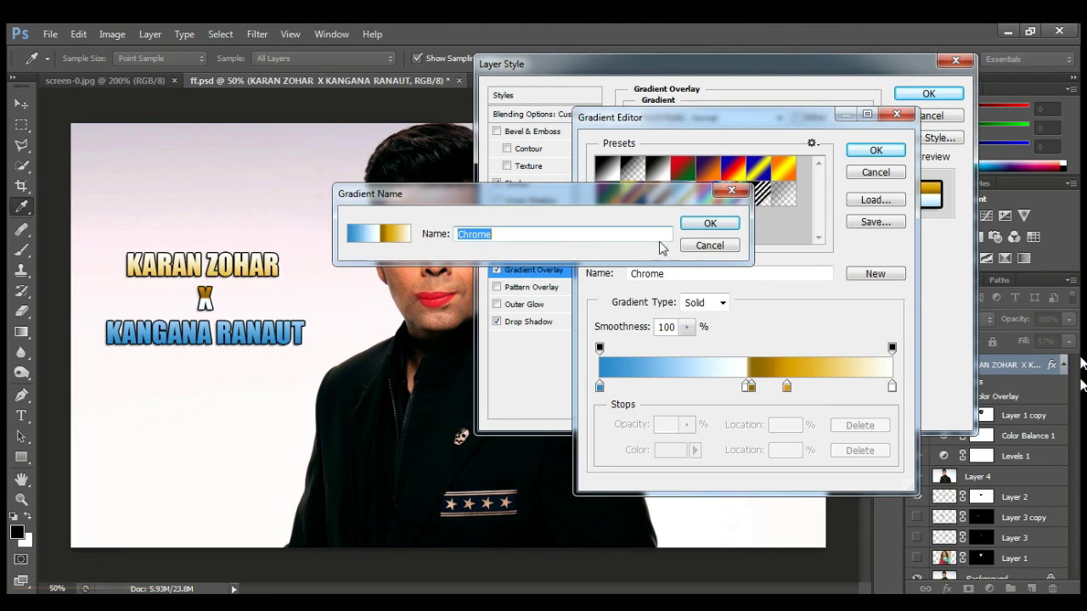
pyautogui.click(708, 220)
pyautogui.click(875, 150)
pyautogui.click(927, 94)
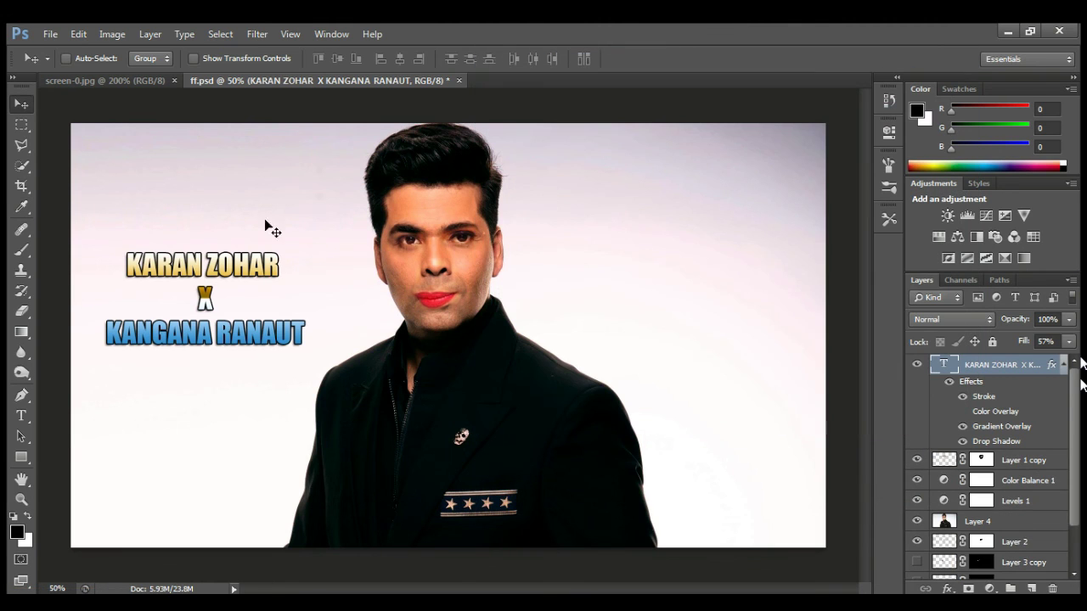
pyautogui.moveTo(198, 270); pyautogui.dragTo(209, 280)
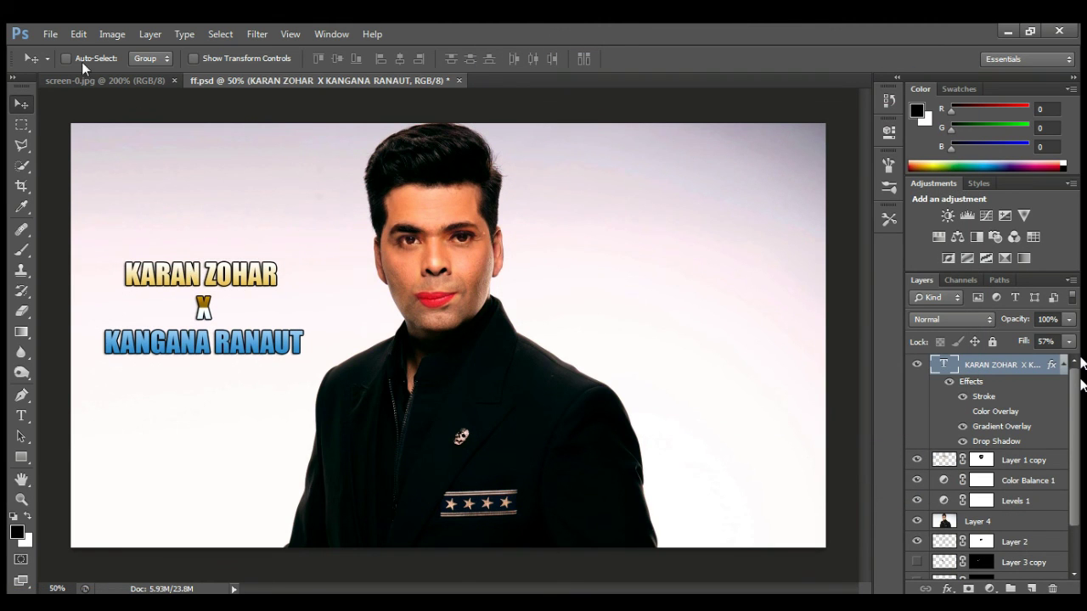
pyautogui.click(50, 34)
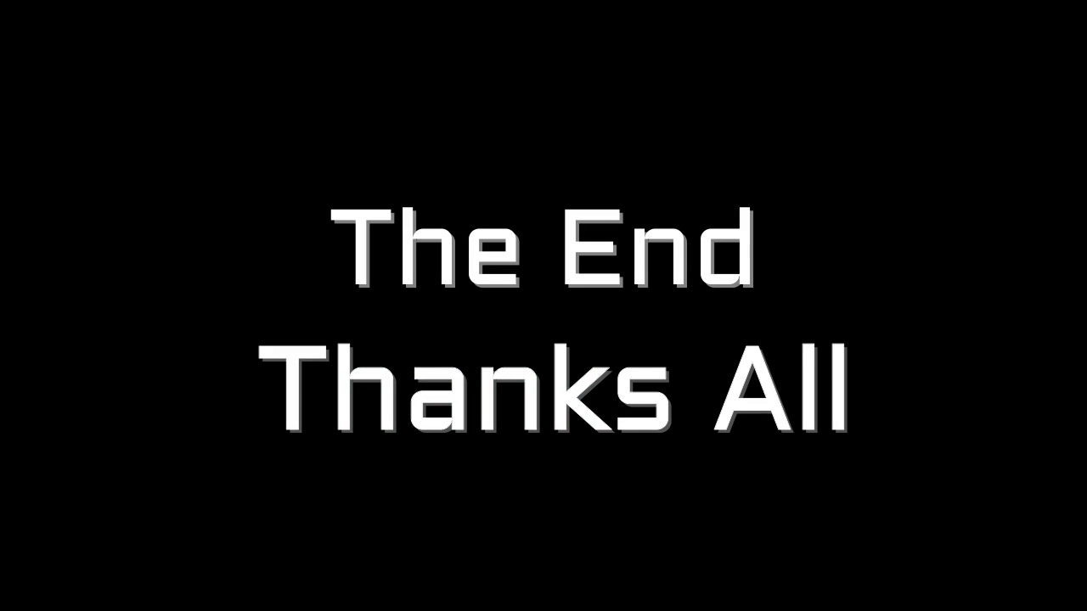